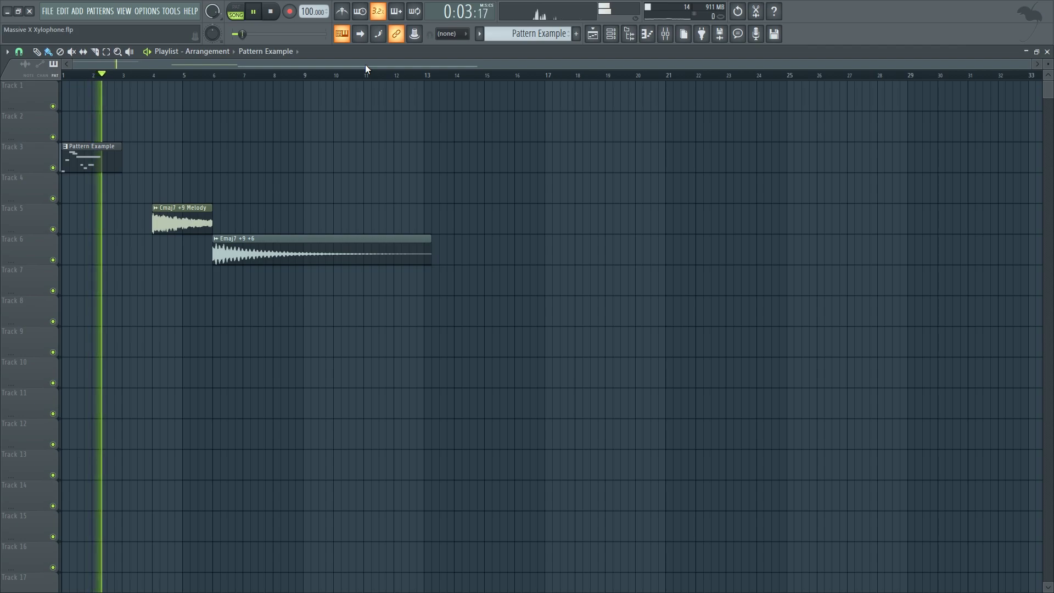
Save the project and audition the arrangement from the start of the Emaj7 +9 Melody clip.
{"action": "key", "text": "space"}
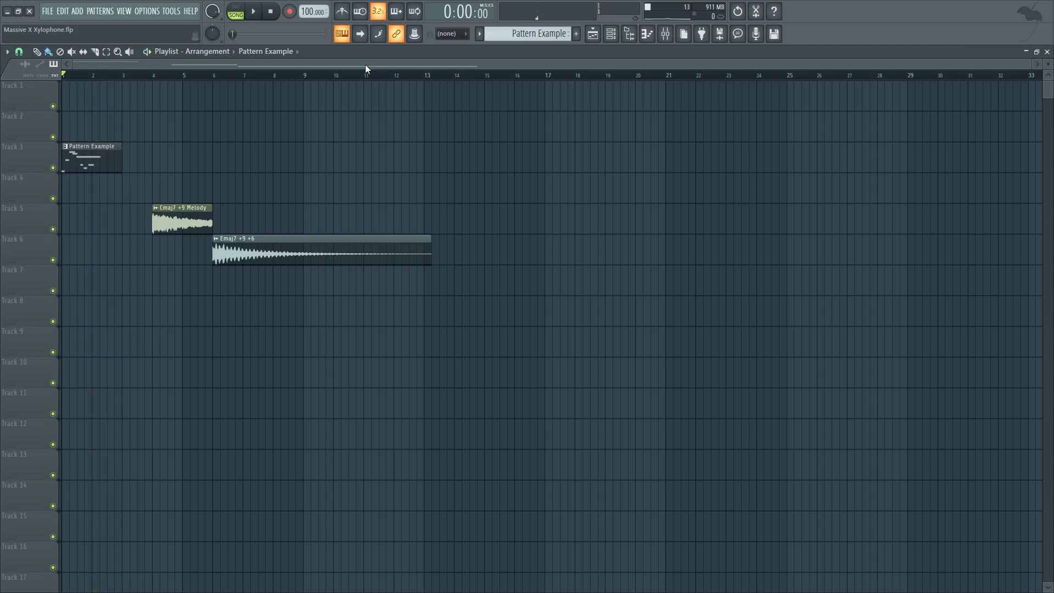
{"action": "key", "text": "ctrl+s"}
{"action": "left_click", "coordinate": [158, 78]}
{"action": "key", "text": "space"}
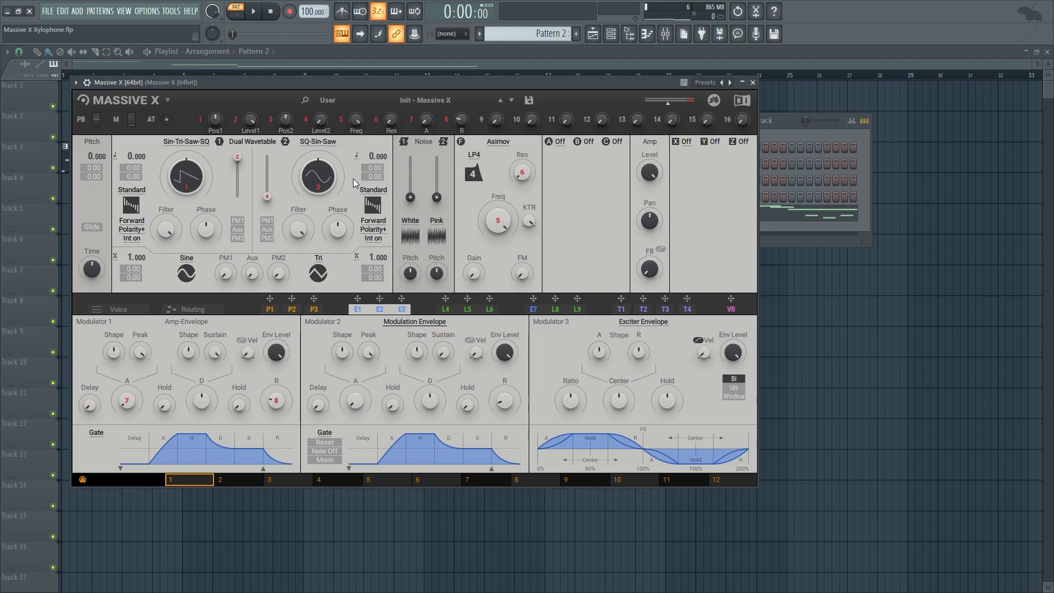
Load the Layer Bell wavetable from the Additive + FM category into oscillator 1 and adjust its wavetable position.
{"action": "left_click", "coordinate": [173, 144]}
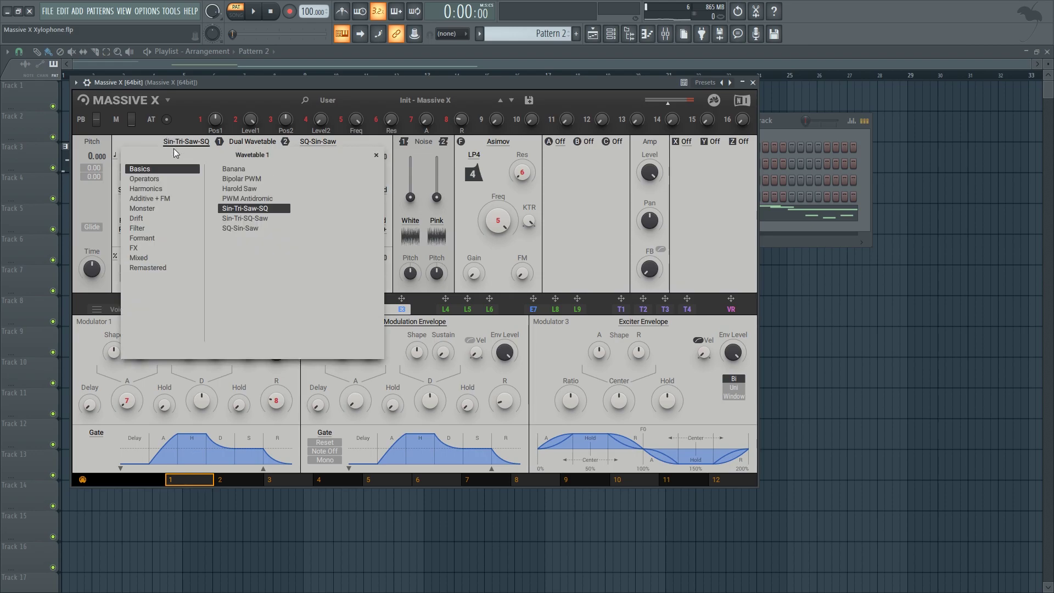
{"action": "left_click", "coordinate": [165, 198]}
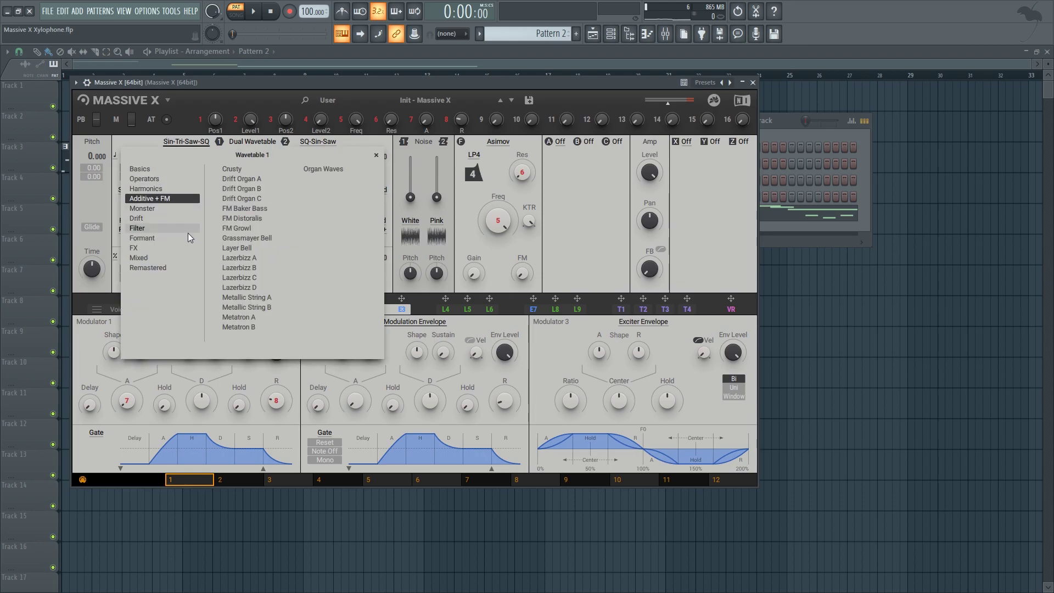
{"action": "left_click", "coordinate": [259, 249]}
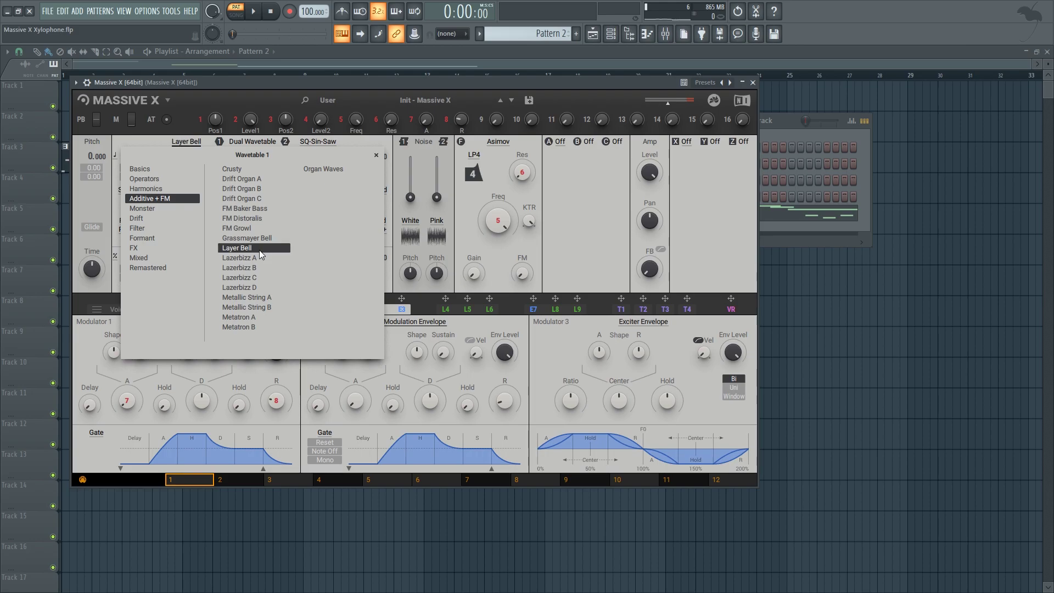
{"action": "left_click", "coordinate": [376, 156]}
{"action": "mouse_move", "coordinate": [187, 184]}
{"action": "left_mouse_down"}
{"action": "mouse_move", "coordinate": [189, 158]}
{"action": "mouse_move", "coordinate": [189, 177]}
{"action": "left_mouse_up"}
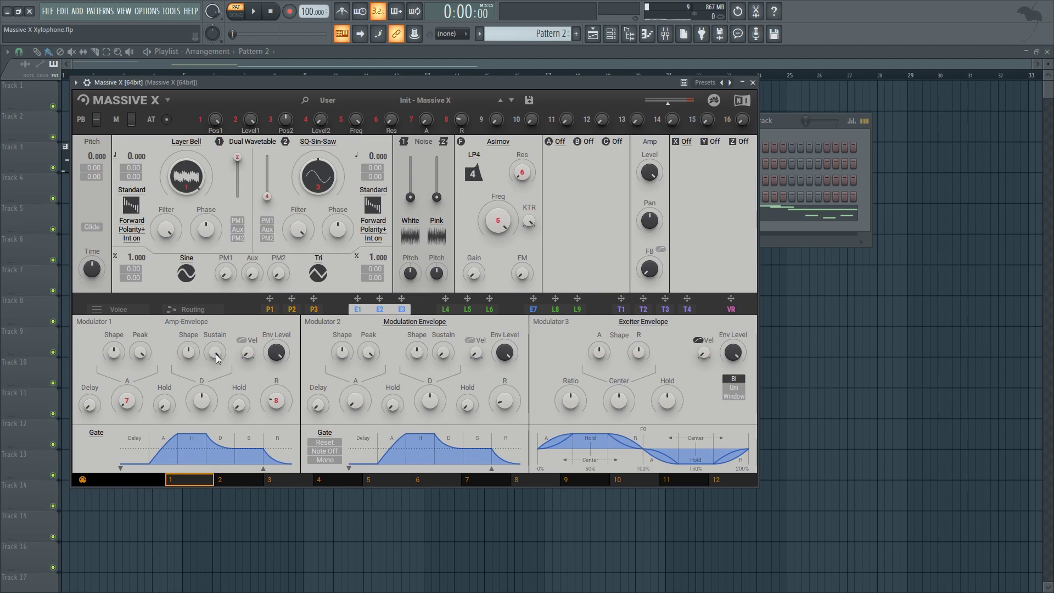
Lower the amp envelope's sustain in Modulator 1, adjust its decay shape and raise its release while auditioning the pattern.
{"action": "left_click_drag", "start_coordinate": [215, 353], "coordinate": [205, 395]}
{"action": "left_click_drag", "start_coordinate": [189, 353], "coordinate": [189, 353]}
{"action": "left_click_drag", "start_coordinate": [278, 400], "coordinate": [279, 374]}
{"action": "key", "text": "space"}
{"action": "key", "text": "space"}
{"action": "key", "text": "space"}
{"action": "key", "text": "space"}
Lower oscillator 1's Filter amount and play test notes to check the tone.
{"action": "left_click_drag", "start_coordinate": [166, 229], "coordinate": [165, 247]}
{"action": "key", "text": "z"}
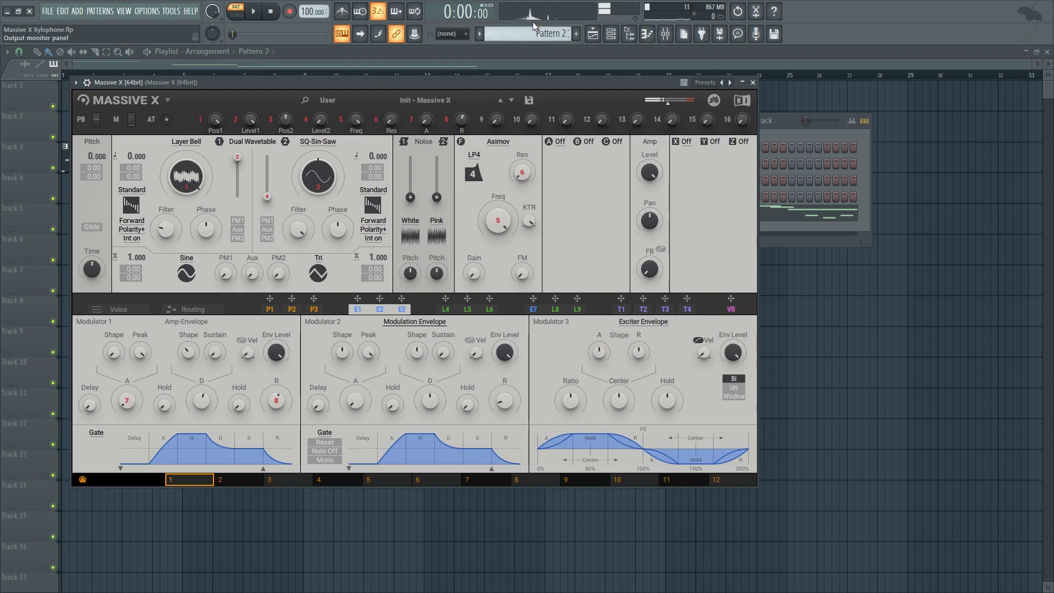
{"action": "key", "text": "z"}
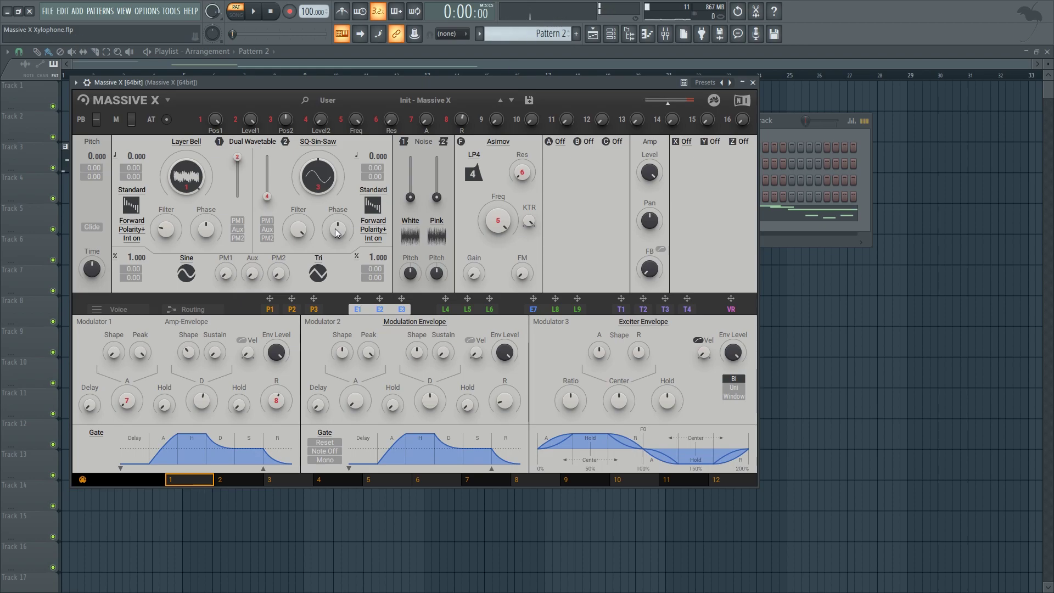
Modulate oscillator 1's Filter with E2, lowering Modulator 2's sustain, decay shape and decay time while auditioning the pattern.
{"action": "left_click_drag", "start_coordinate": [379, 298], "coordinate": [158, 240]}
{"action": "left_click_drag", "start_coordinate": [443, 405], "coordinate": [443, 428]}
{"action": "left_click_drag", "start_coordinate": [417, 350], "coordinate": [417, 353]}
{"action": "key", "text": "space"}
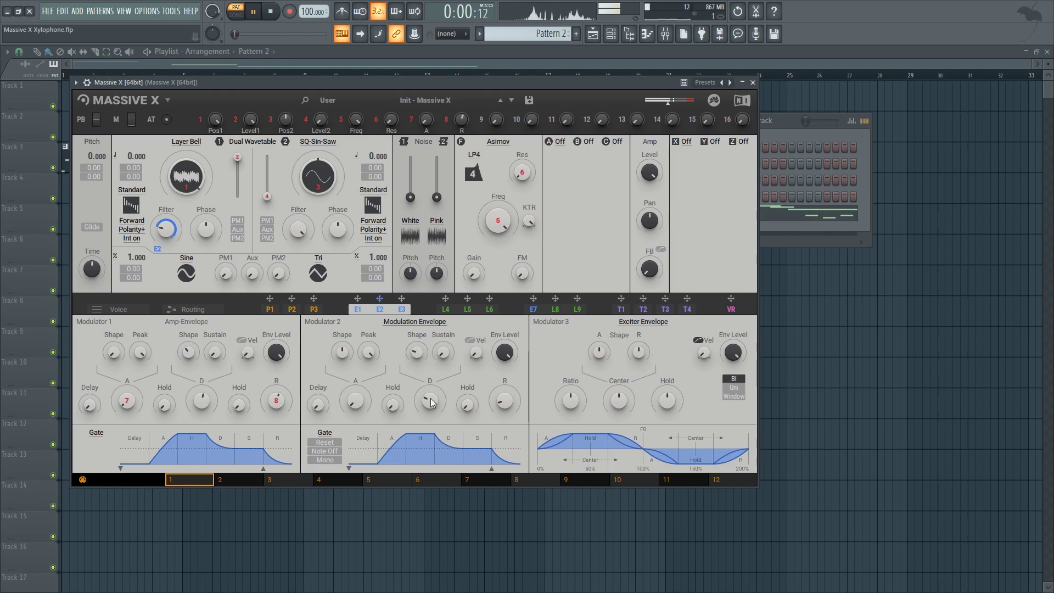
{"action": "left_click_drag", "start_coordinate": [431, 398], "coordinate": [430, 405]}
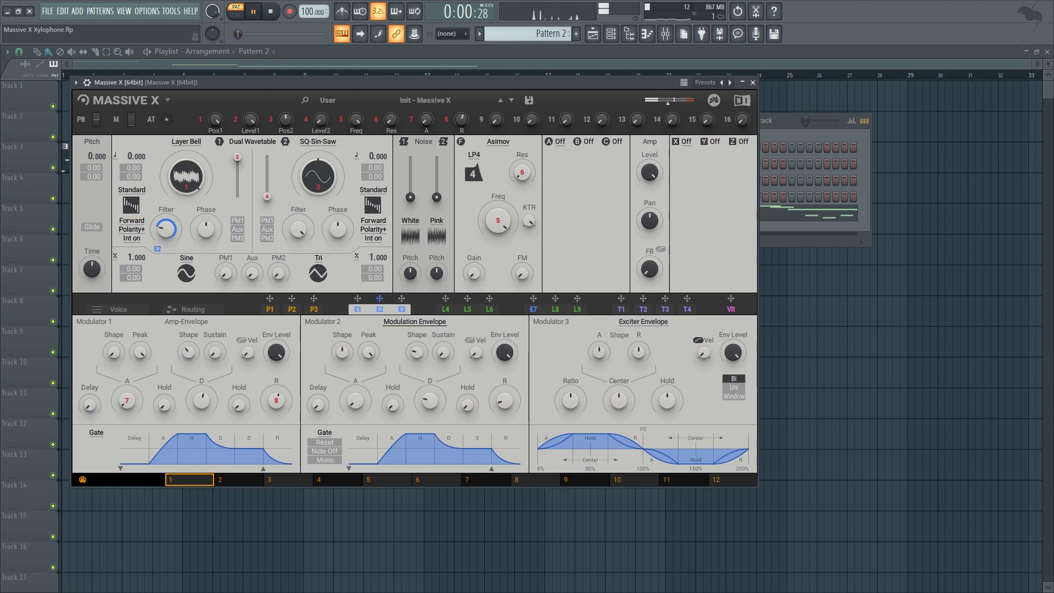
{"action": "key", "text": "space"}
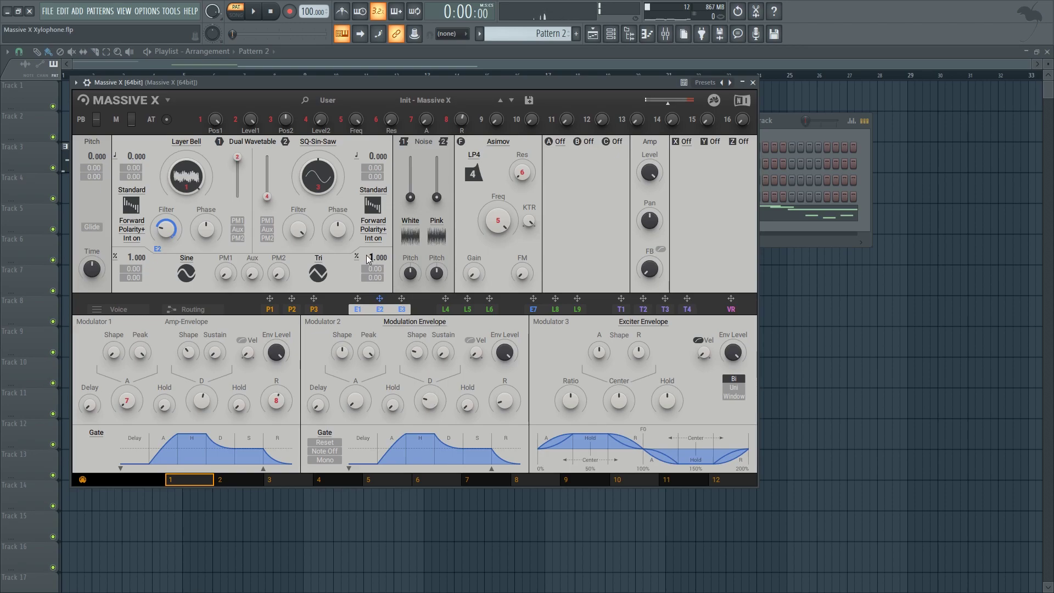
Open the voice settings and set Noise 2 to the Anklung noisetable from the Friction category.
{"action": "left_click", "coordinate": [125, 305]}
{"action": "left_click", "coordinate": [442, 232]}
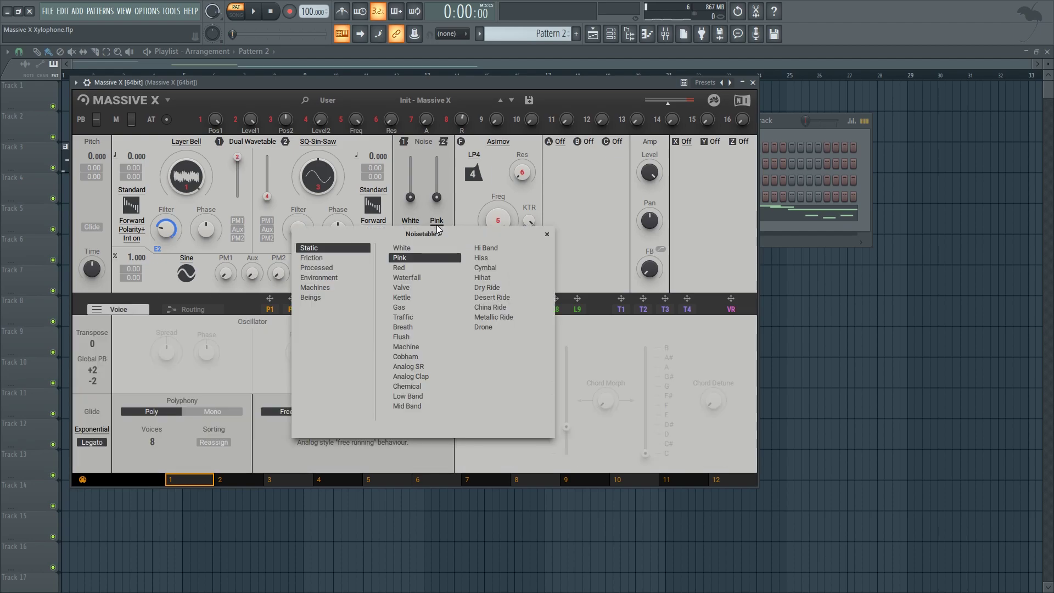
{"action": "left_click", "coordinate": [310, 258]}
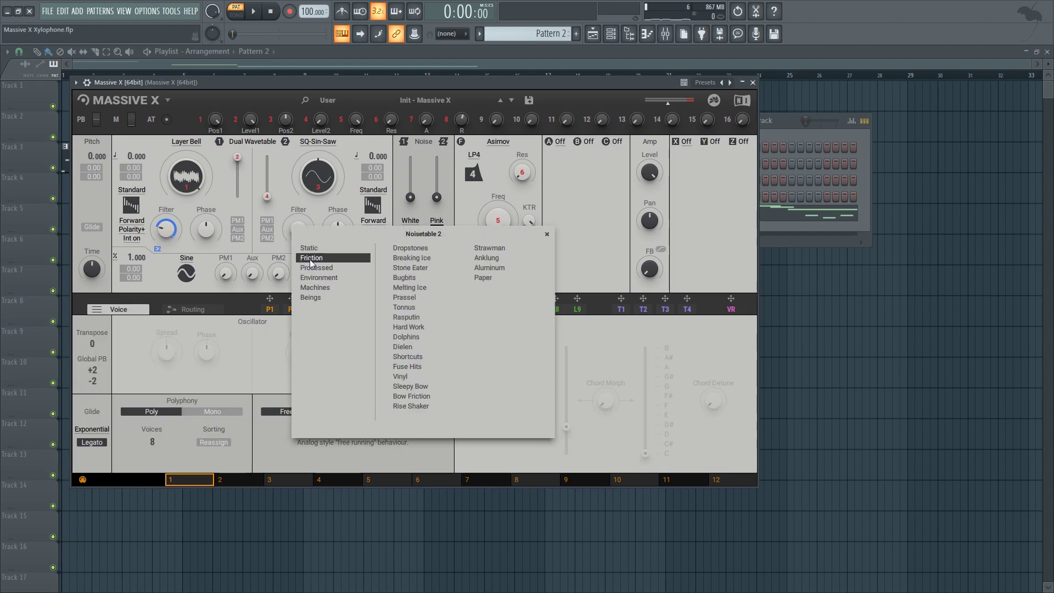
{"action": "left_click", "coordinate": [486, 259]}
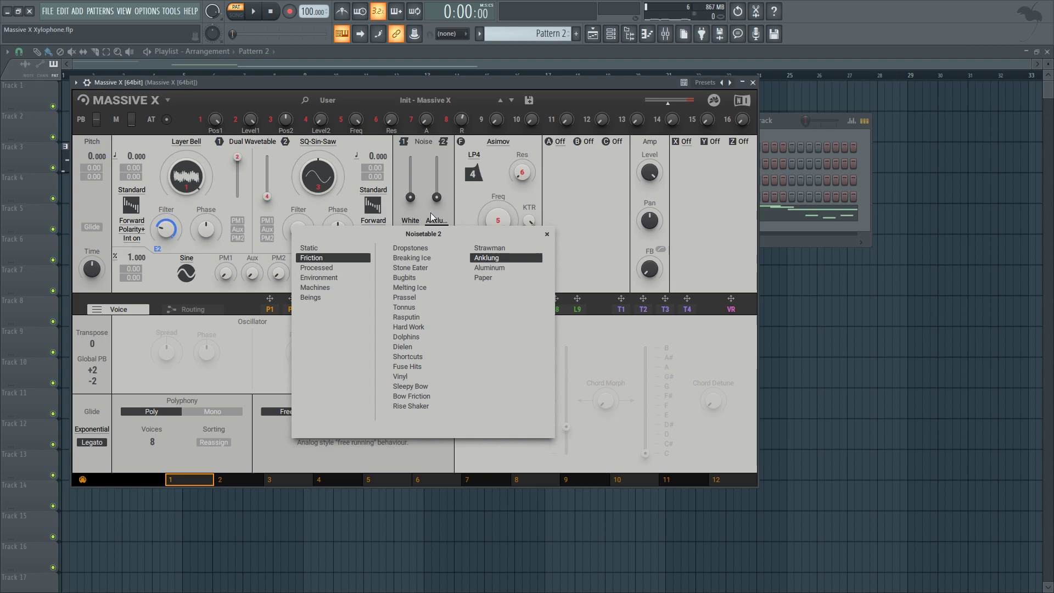
{"action": "left_click", "coordinate": [413, 208]}
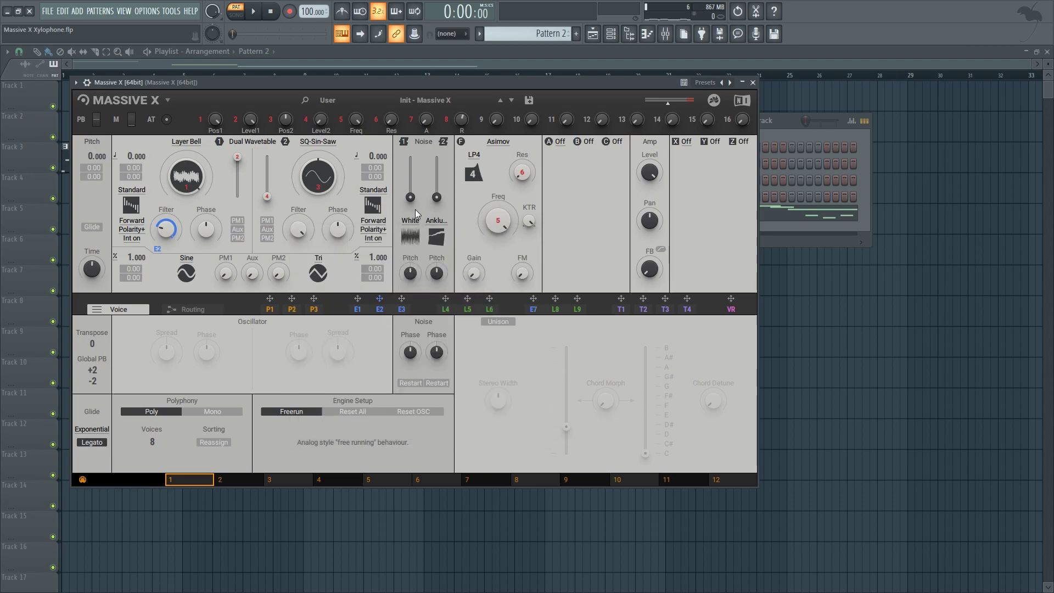
Set Noise 1 to the Tonnus noisetable from the Friction category.
{"action": "left_click", "coordinate": [413, 220]}
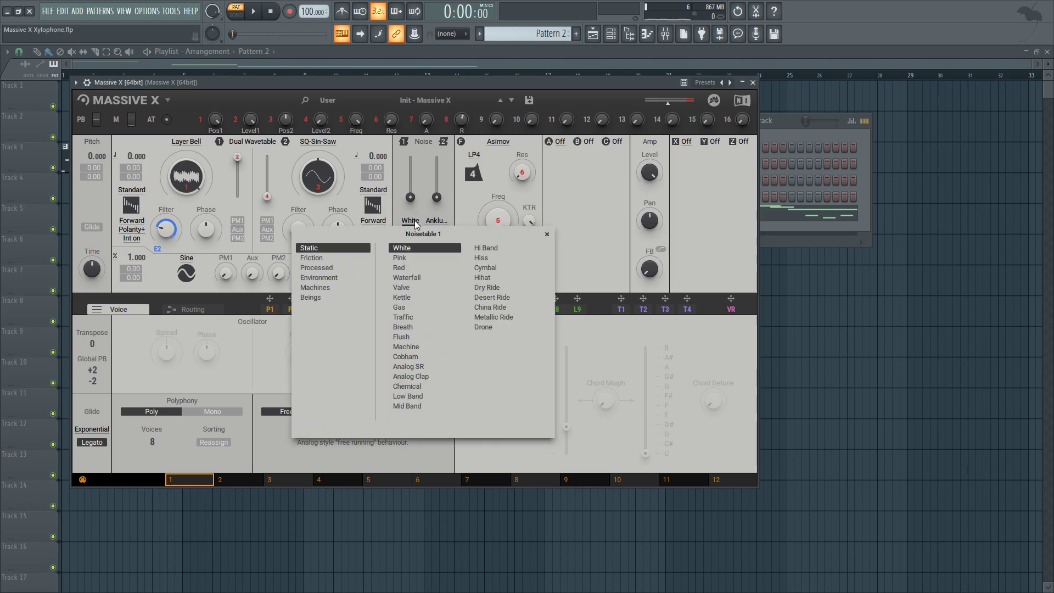
{"action": "left_click", "coordinate": [325, 261]}
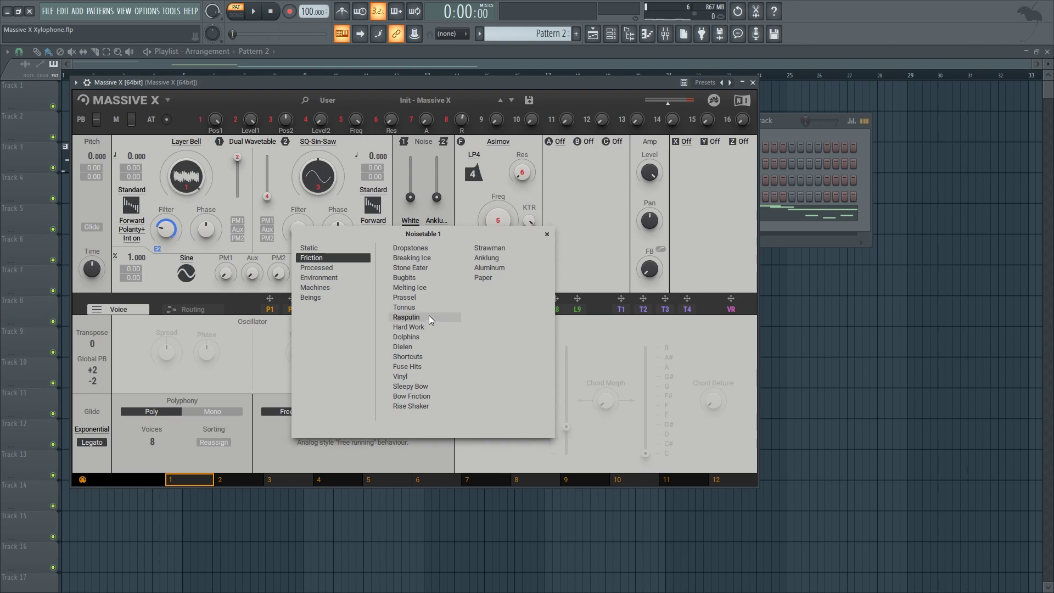
{"action": "left_click", "coordinate": [417, 307]}
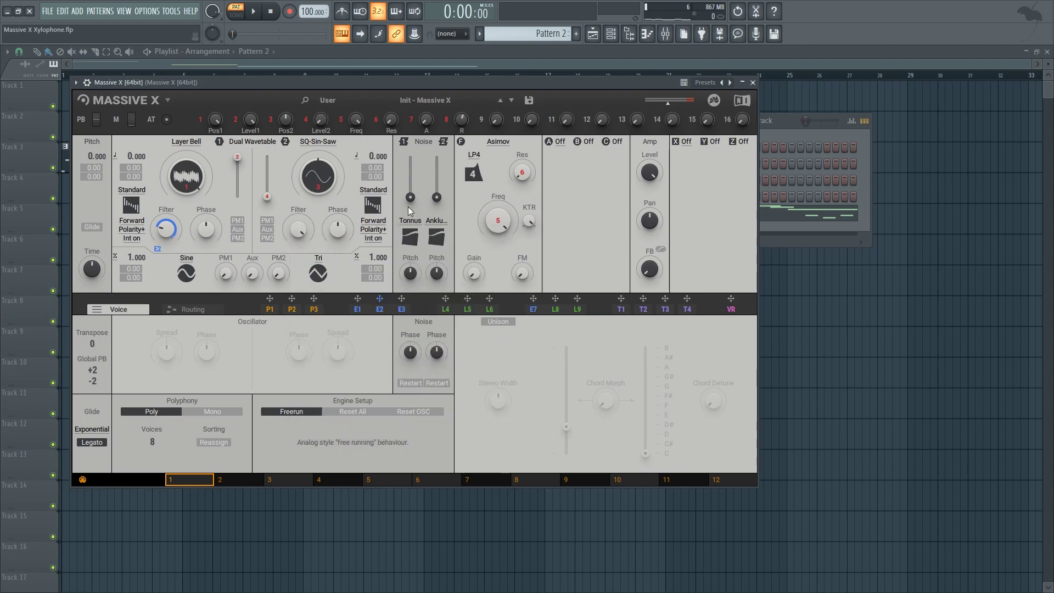
Turn oscillator 1's level all the way down and audition the two noise sources on their own.
{"action": "left_click_drag", "start_coordinate": [236, 161], "coordinate": [237, 200]}
{"action": "left_click_drag", "start_coordinate": [411, 199], "coordinate": [437, 197]}
{"action": "key", "text": "space"}
{"action": "key", "text": "space"}
{"action": "key", "text": "space"}
{"action": "key", "text": "space"}
Modulate both noise levels with E3, switch Modulator 3 to a Modulation Envelope and shorten its decay while auditioning.
{"action": "left_click", "coordinate": [401, 310]}
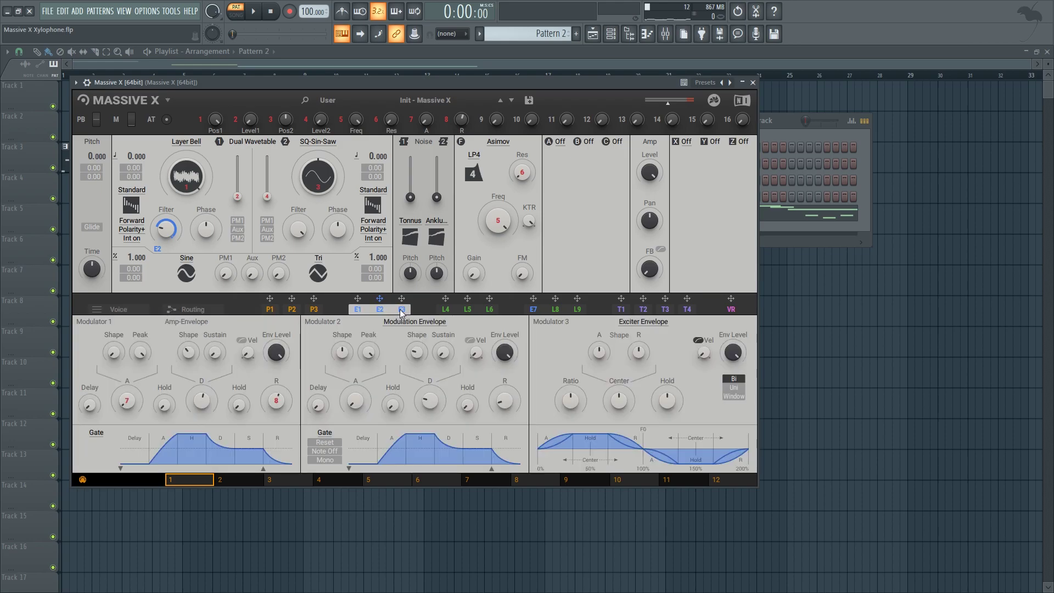
{"action": "left_click_drag", "start_coordinate": [401, 298], "coordinate": [438, 205]}
{"action": "left_click", "coordinate": [634, 322]}
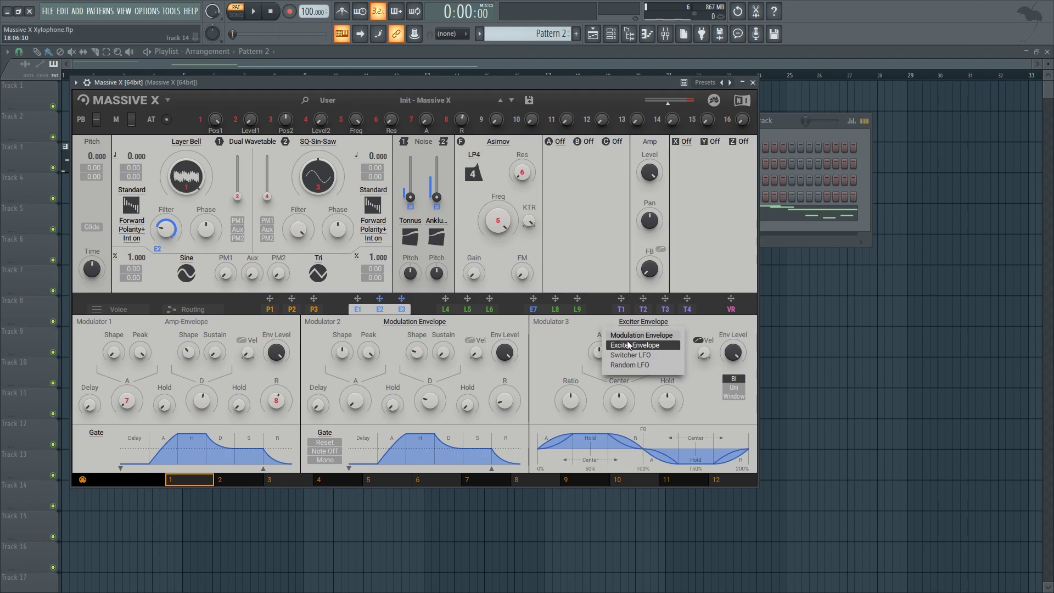
{"action": "left_click", "coordinate": [631, 335]}
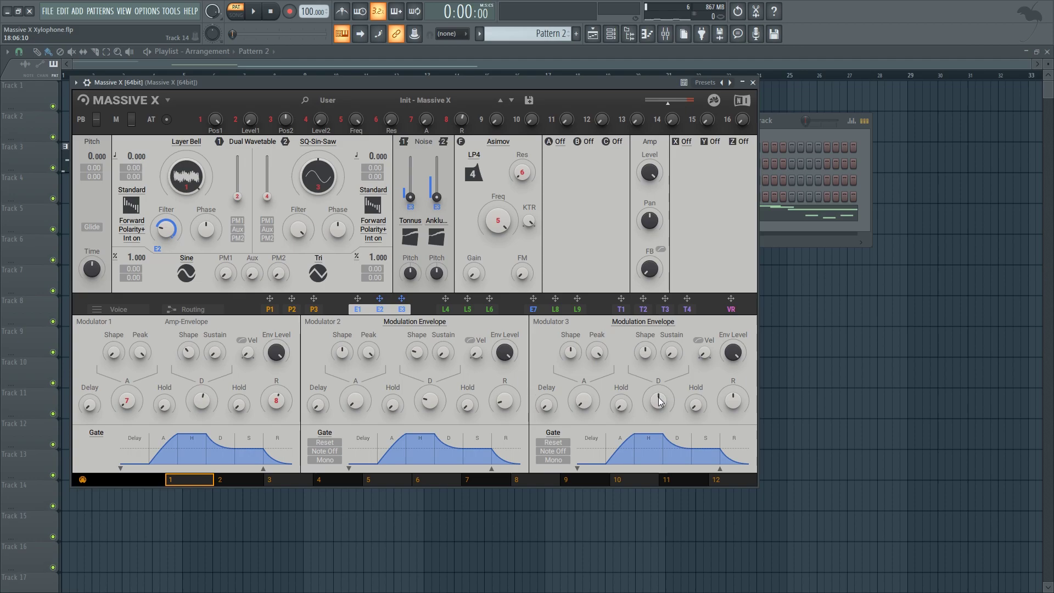
{"action": "key", "text": "space"}
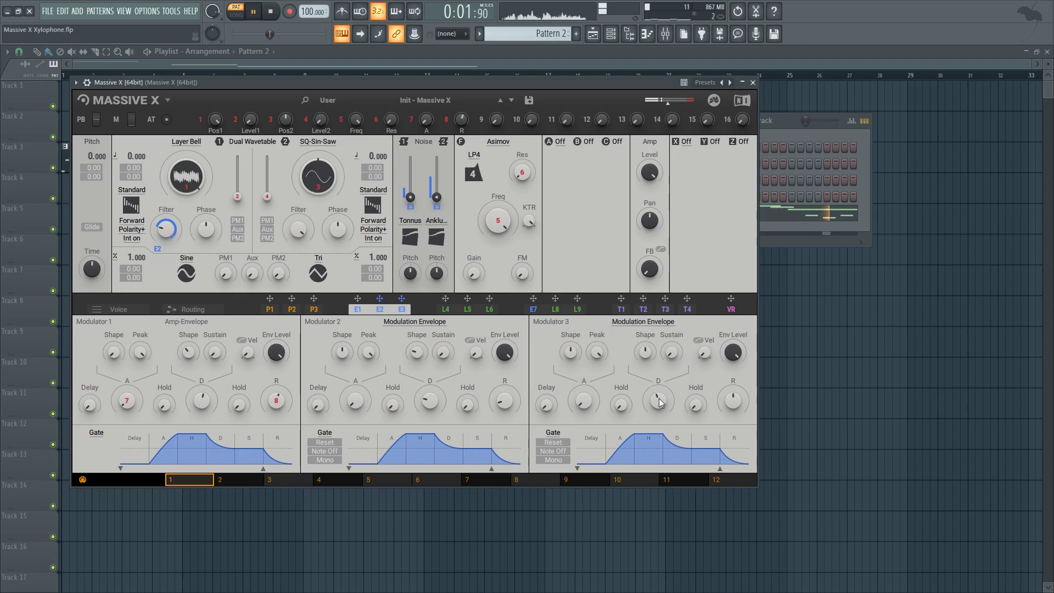
{"action": "key", "text": "space"}
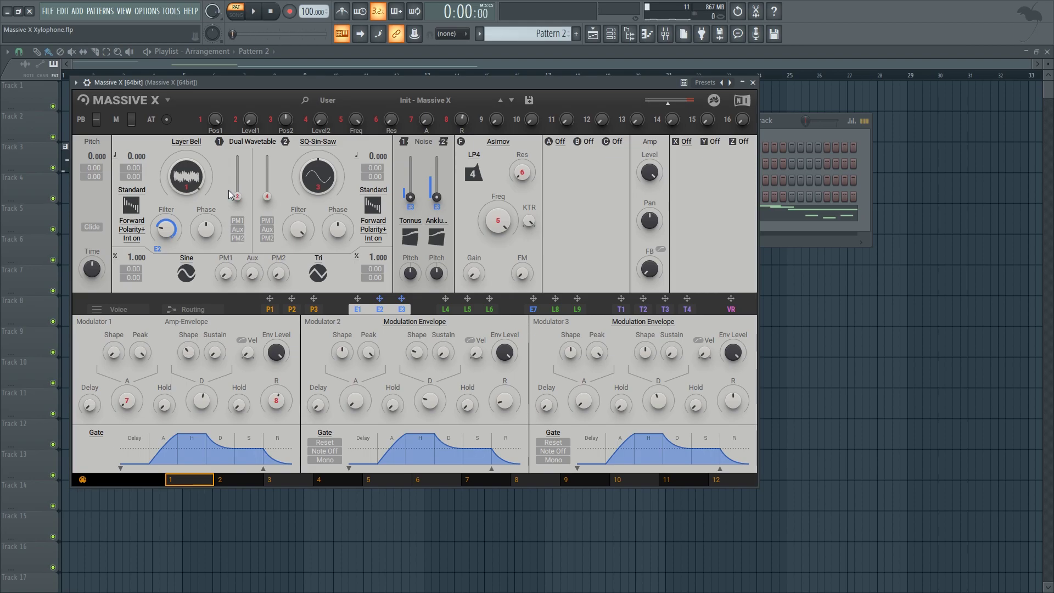
Raise oscillator 1's level to full while auditioning its balance against the noise sources.
{"action": "left_click_drag", "start_coordinate": [238, 199], "coordinate": [239, 175]}
{"action": "key", "text": "space"}
{"action": "key", "text": "space"}
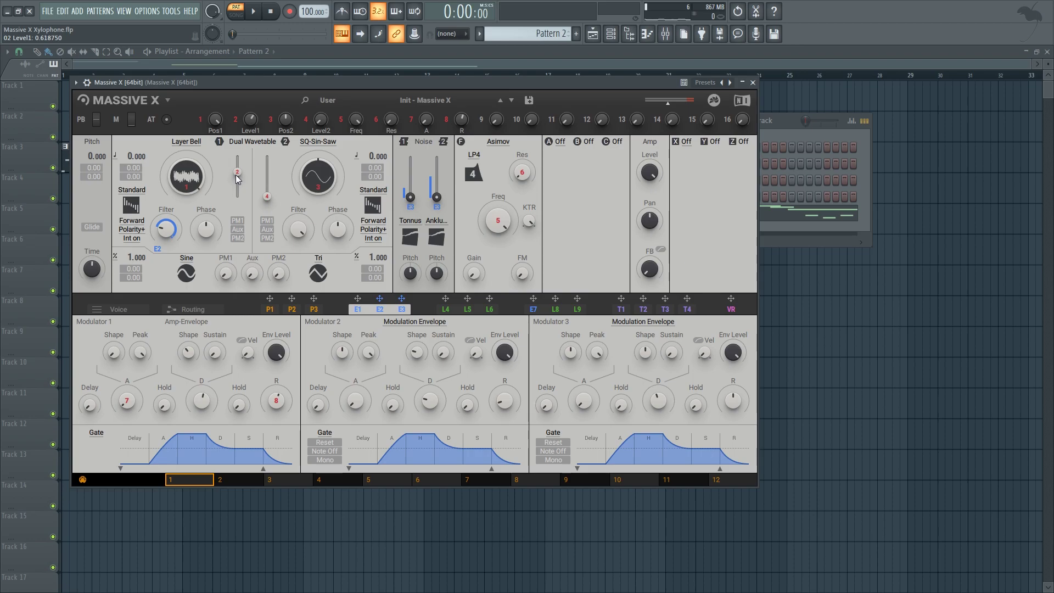
{"action": "left_click_drag", "start_coordinate": [236, 174], "coordinate": [236, 176]}
{"action": "key", "text": "space"}
{"action": "key", "text": "space"}
{"action": "left_click_drag", "start_coordinate": [237, 176], "coordinate": [237, 156]}
Shorten the decay and release of Modulator 3's Modulation Envelope while auditioning the pattern.
{"action": "key", "text": "space"}
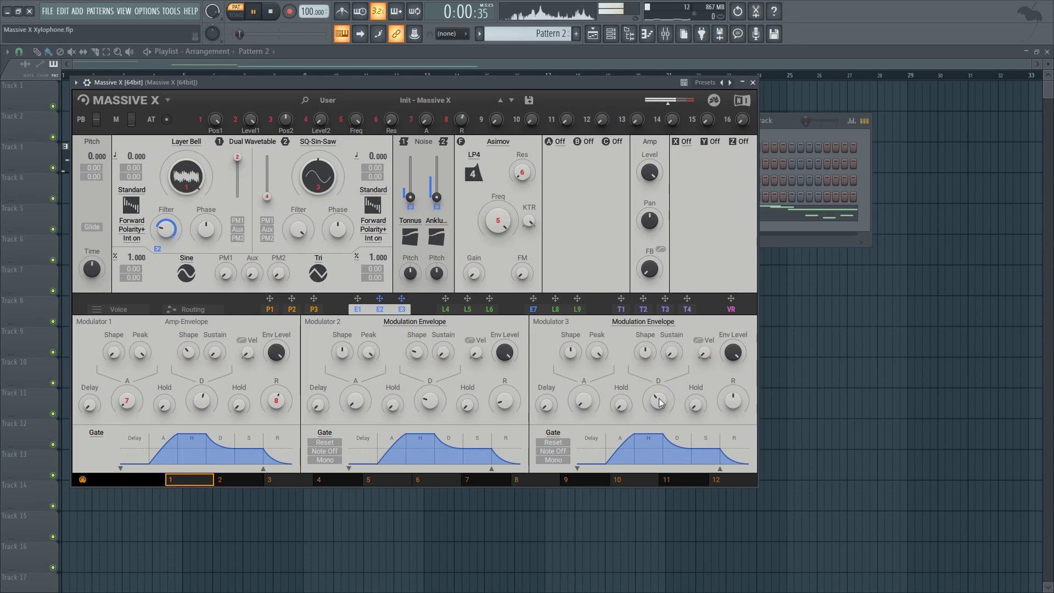
{"action": "scroll", "coordinate": [733, 402], "scroll_direction": "down", "scroll_amount": 2}
{"action": "key", "text": "space"}
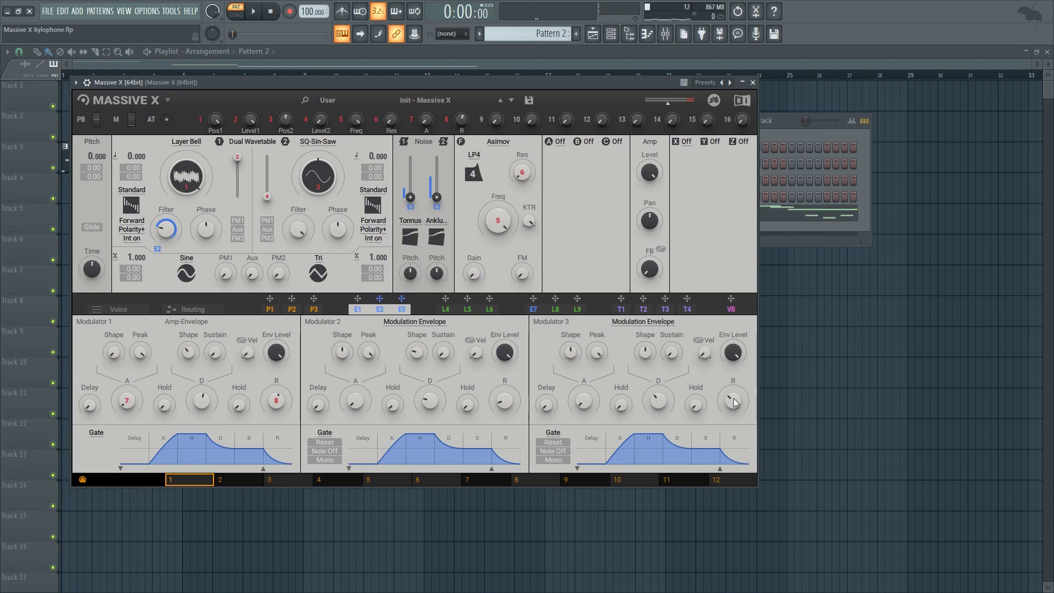
{"action": "key", "text": "space"}
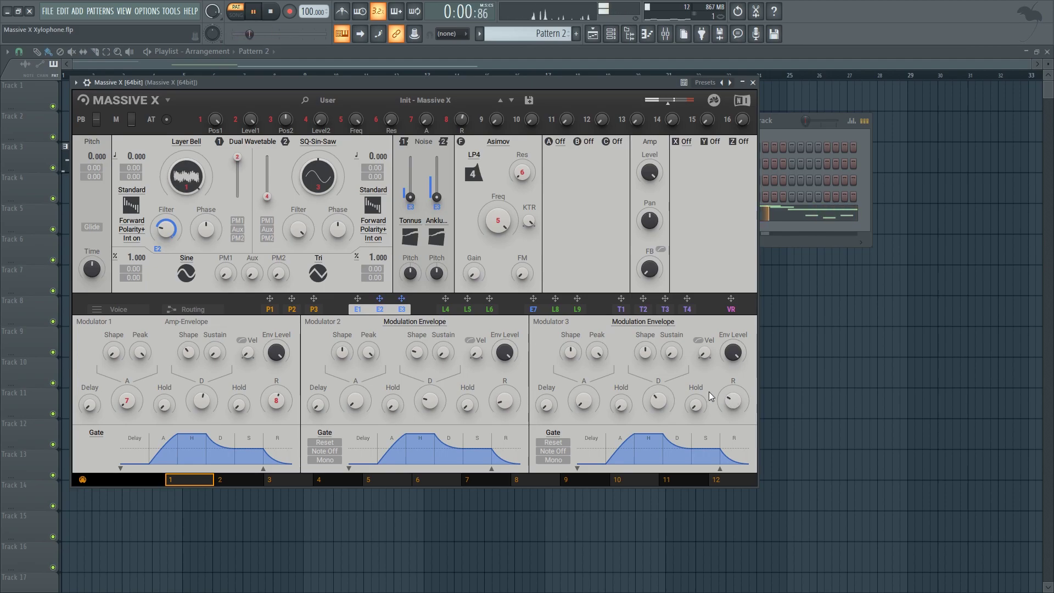
{"action": "scroll", "coordinate": [658, 397], "scroll_direction": "down", "scroll_amount": 2}
{"action": "key", "text": "space"}
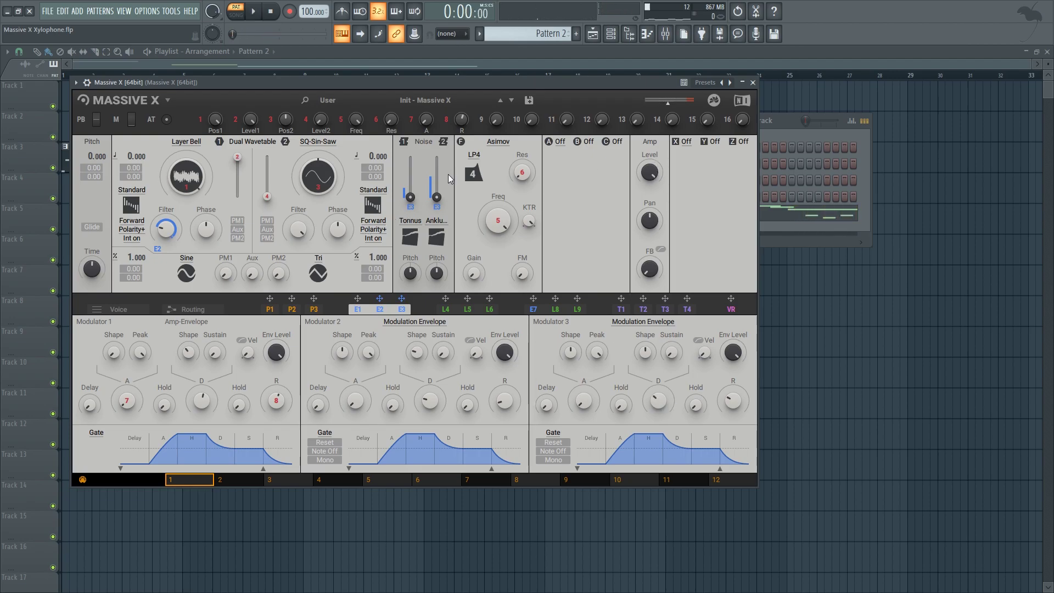
Reroute Noise 1 into insert B so that it bypasses the main filter.
{"action": "left_click", "coordinate": [185, 310]}
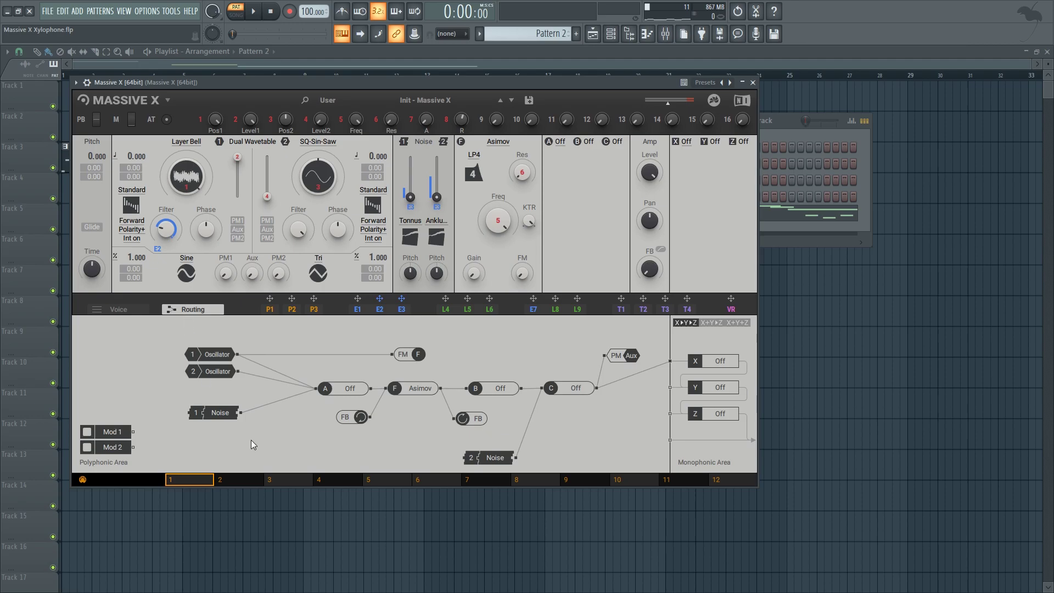
{"action": "left_click_drag", "start_coordinate": [246, 410], "coordinate": [466, 388]}
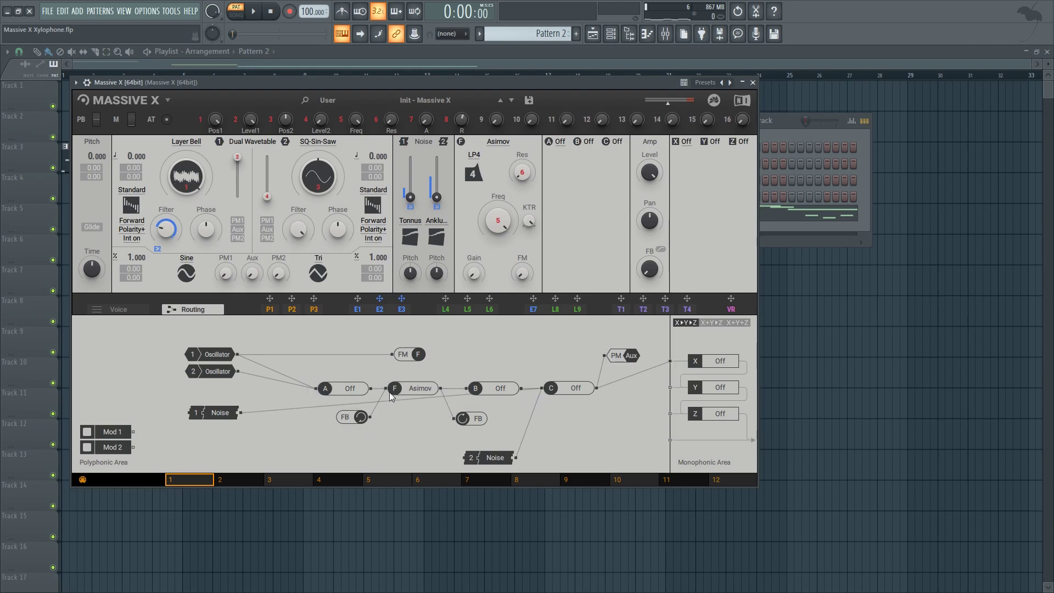
{"action": "left_click", "coordinate": [123, 311]}
Switch the main filter from Asimov to Scanner and modulate its Freq with the Modulator 7 envelope (E7).
{"action": "left_click", "coordinate": [505, 144]}
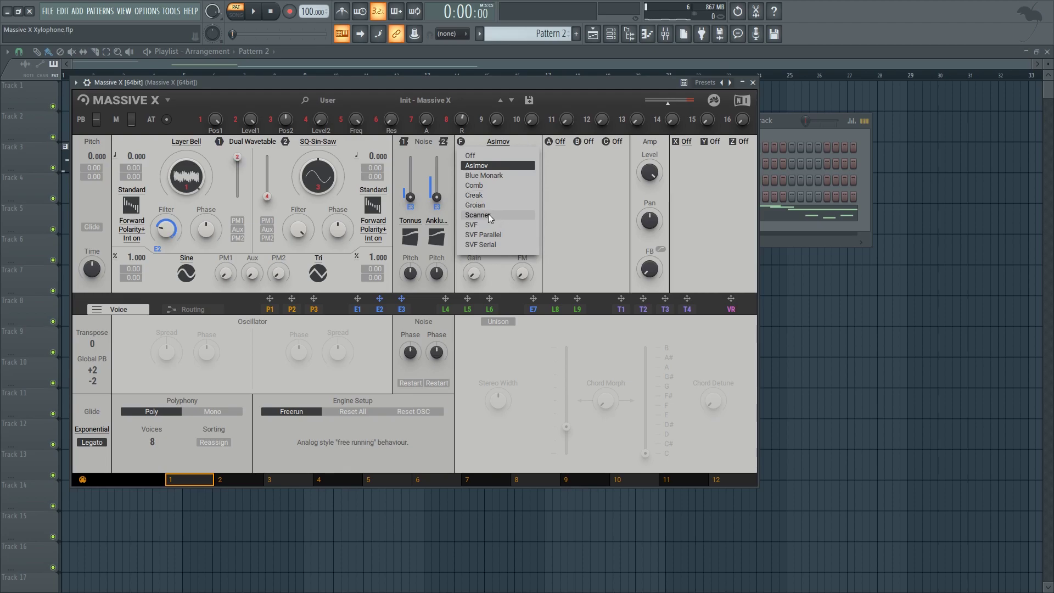
{"action": "left_click", "coordinate": [488, 213]}
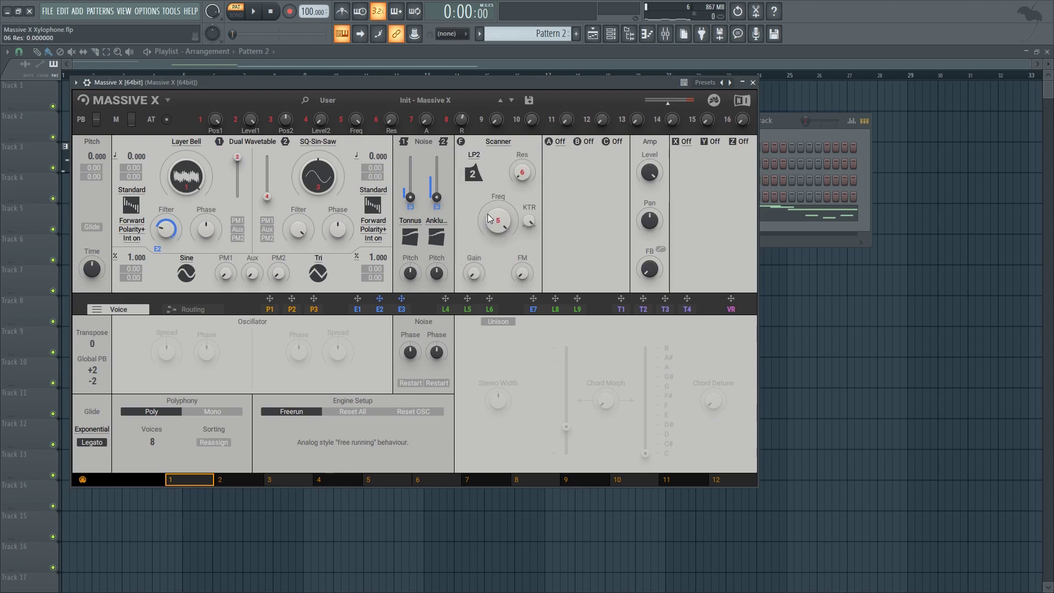
{"action": "left_click", "coordinate": [535, 308]}
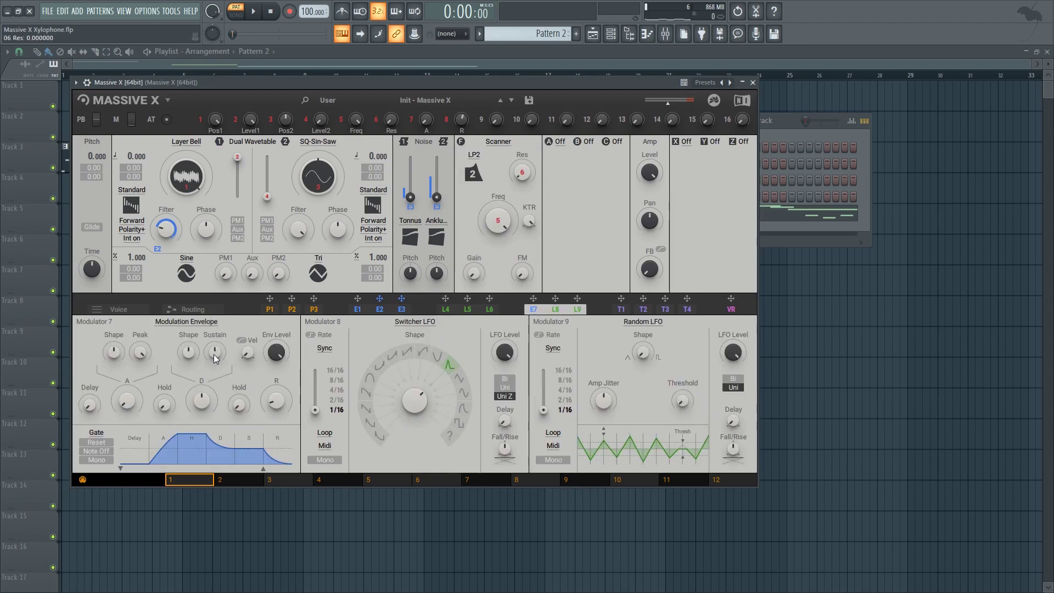
{"action": "left_click_drag", "start_coordinate": [533, 298], "coordinate": [491, 230]}
Raise the Scanner filter's Res to about the middle and fine-tune its Freq while auditioning the pattern.
{"action": "left_click", "coordinate": [526, 174]}
{"action": "key", "text": "space"}
{"action": "mouse_move", "coordinate": [498, 226]}
{"action": "left_mouse_down"}
{"action": "mouse_move", "coordinate": [497, 261]}
{"action": "mouse_move", "coordinate": [500, 204]}
{"action": "mouse_move", "coordinate": [501, 223]}
{"action": "left_mouse_up"}
{"action": "key", "text": "space"}
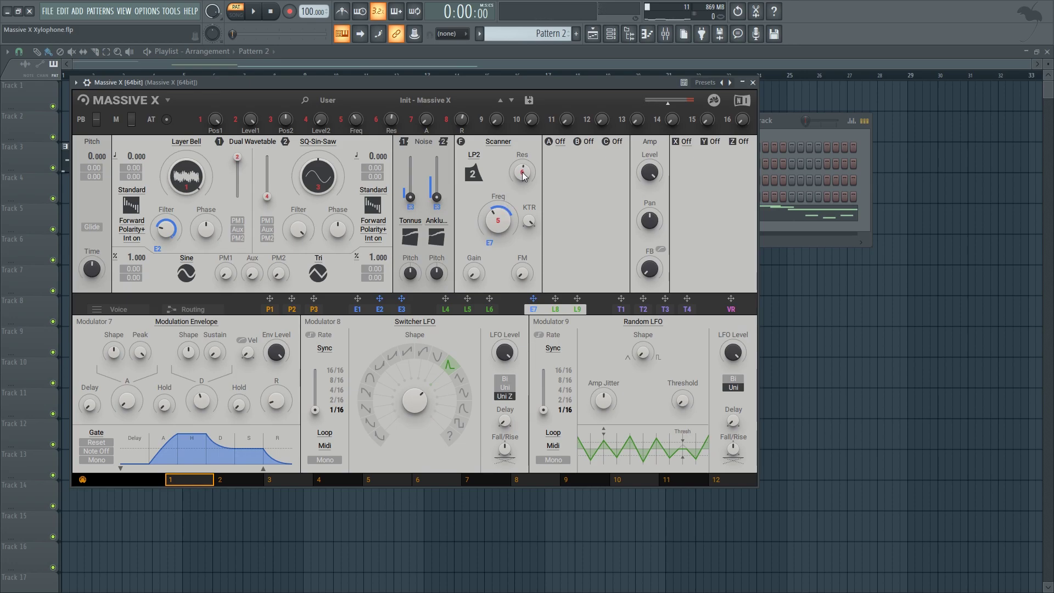
{"action": "left_click_drag", "start_coordinate": [524, 175], "coordinate": [524, 174]}
{"action": "key", "text": "space"}
{"action": "key", "text": "space"}
{"action": "key", "text": "space"}
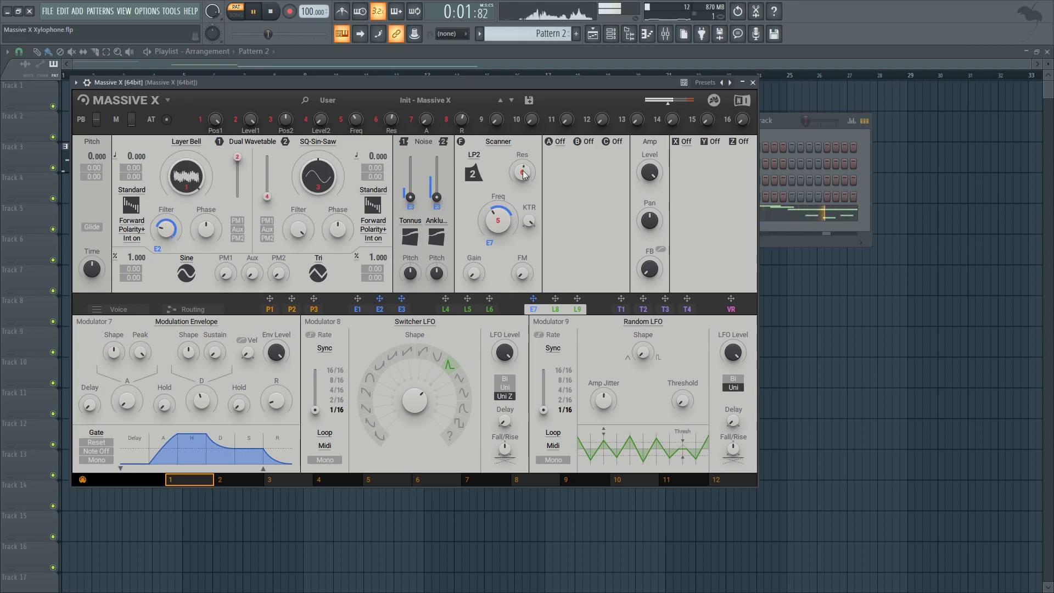
Stop playback, load a Reverb in effect slot X and set its type to Large Hall.
{"action": "key", "text": "space"}
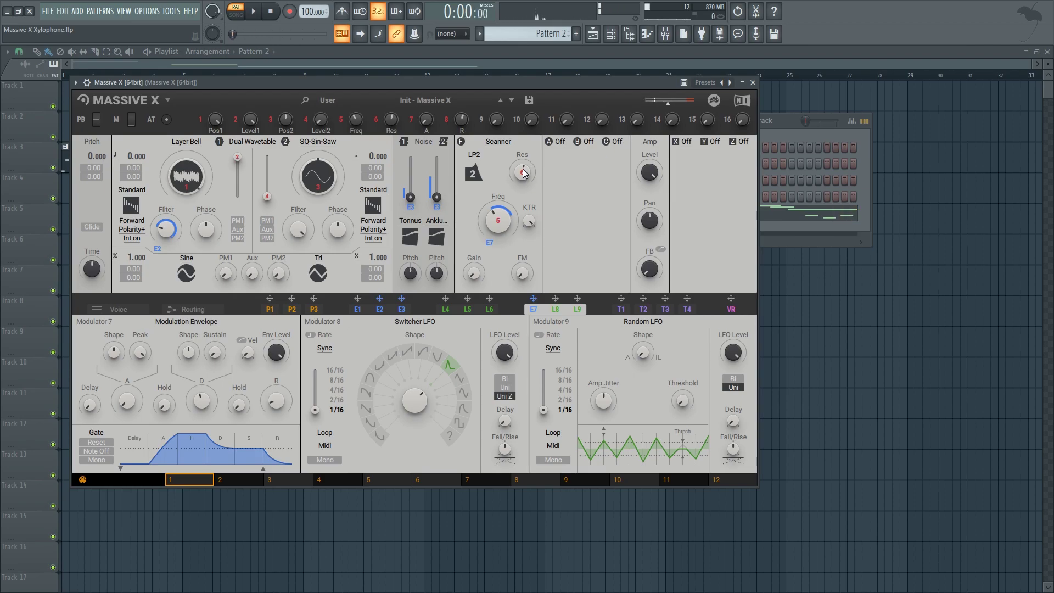
{"action": "left_click", "coordinate": [691, 143]}
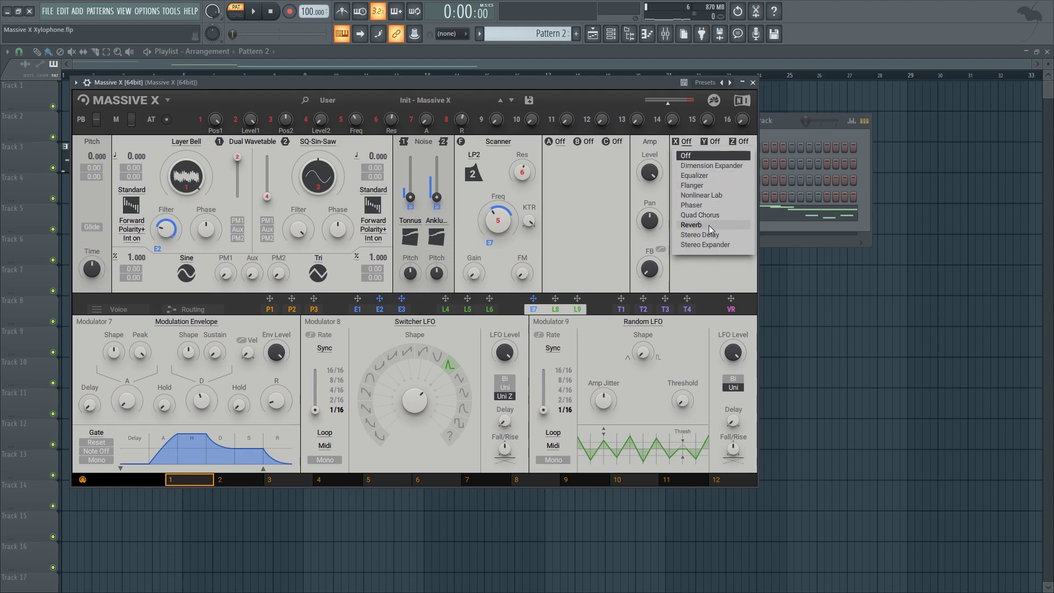
{"action": "left_click", "coordinate": [709, 225]}
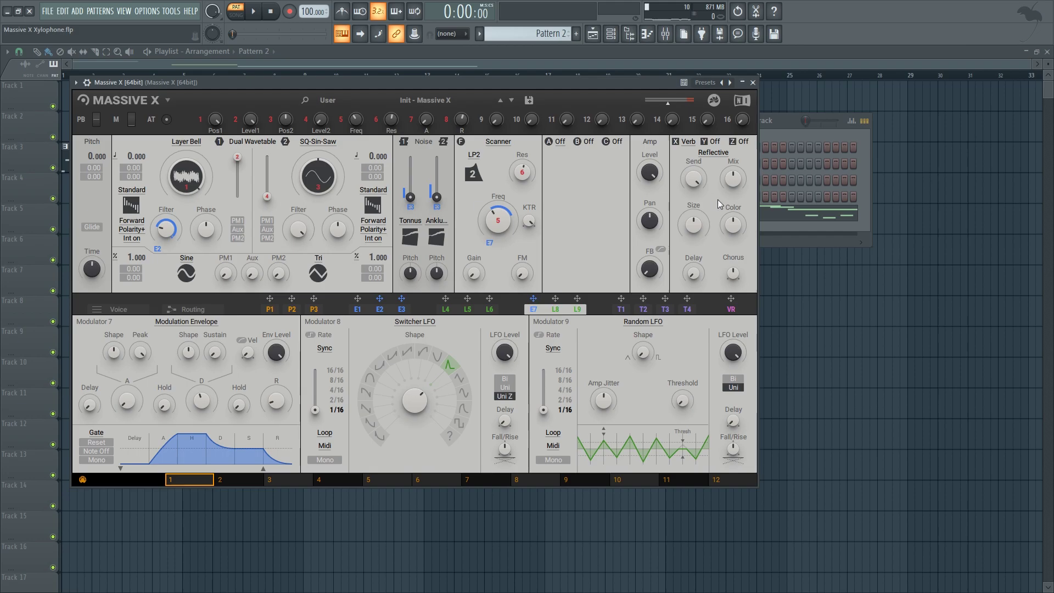
{"action": "left_click", "coordinate": [711, 156]}
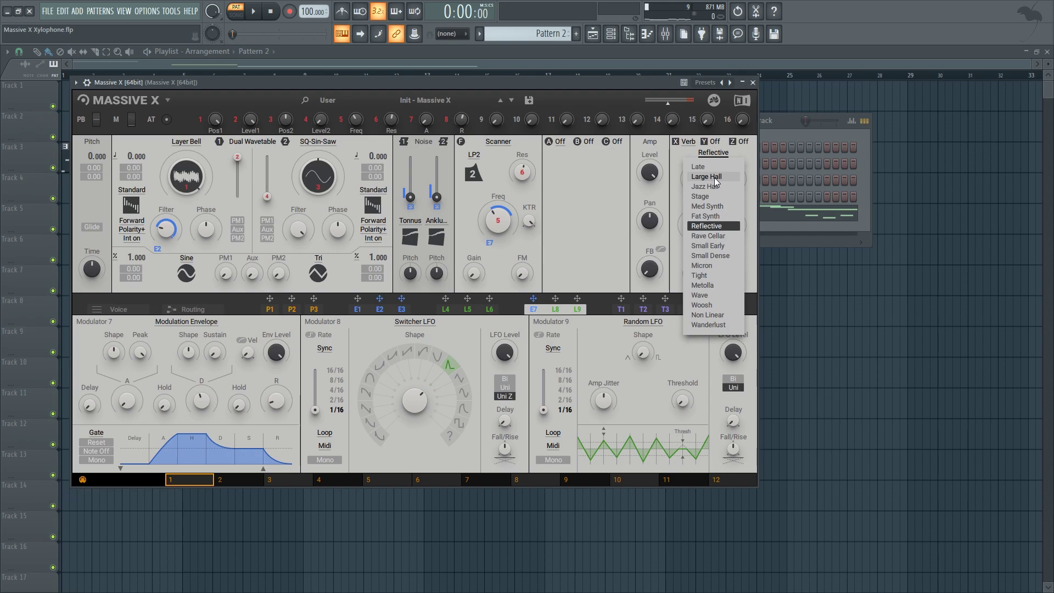
{"action": "left_click", "coordinate": [709, 176]}
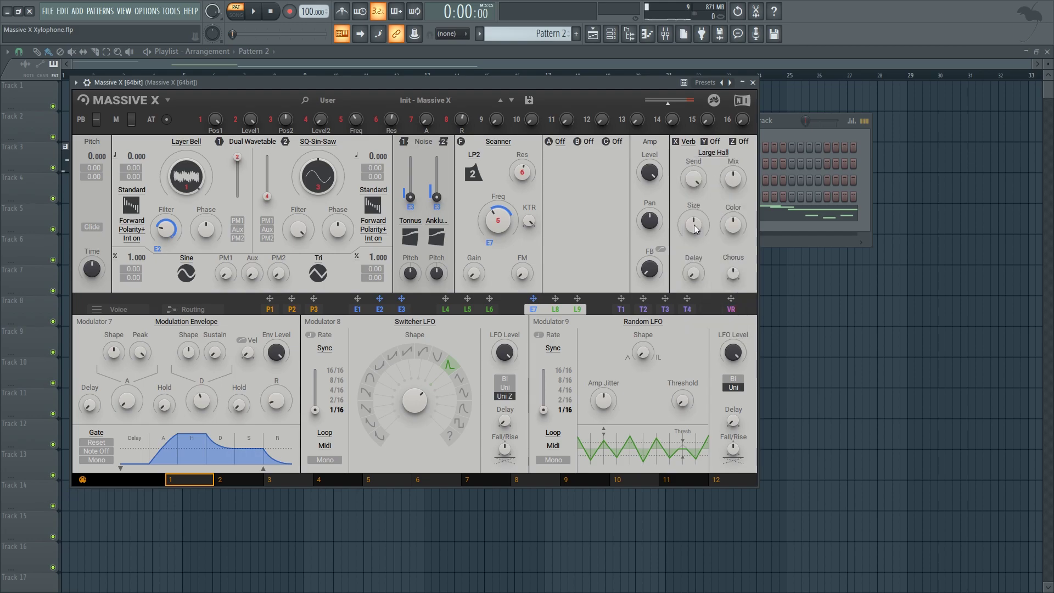
Reduce the Large Hall reverb's Size and lower its Mix slightly while auditioning the pattern.
{"action": "key", "text": "space"}
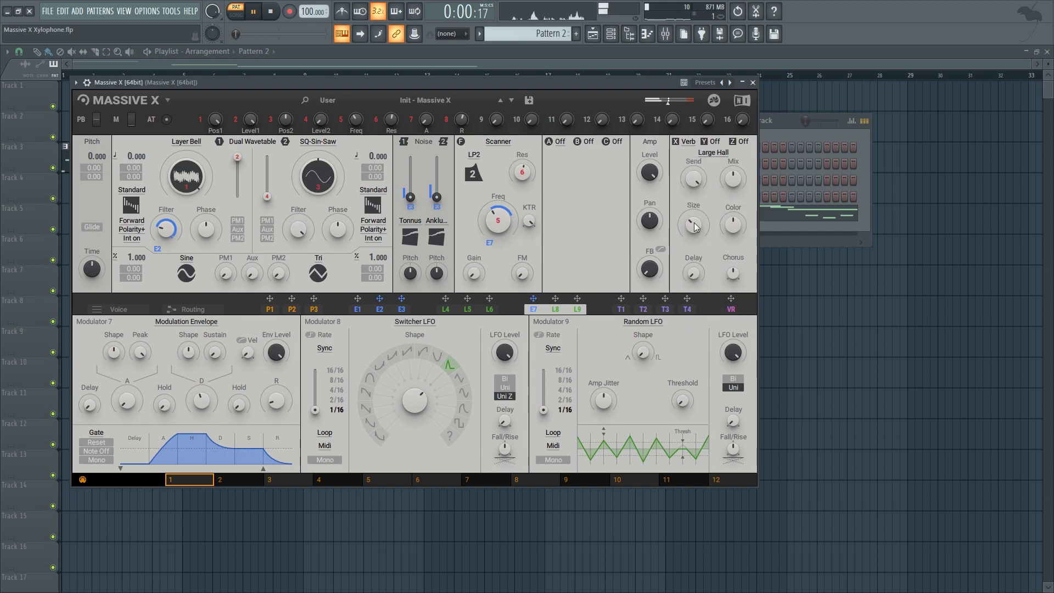
{"action": "key", "text": "space"}
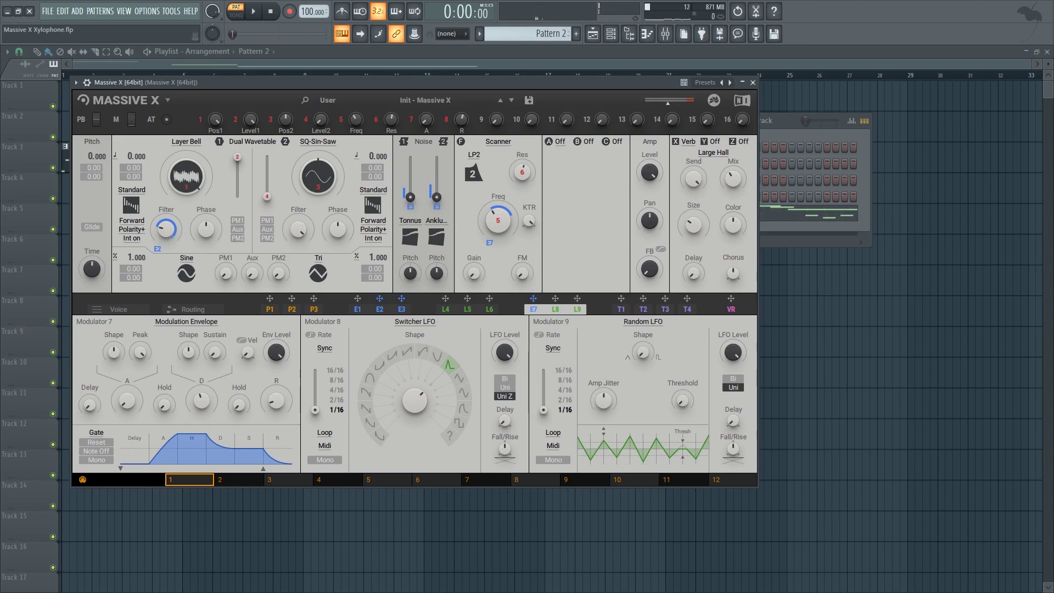
{"action": "key", "text": "space"}
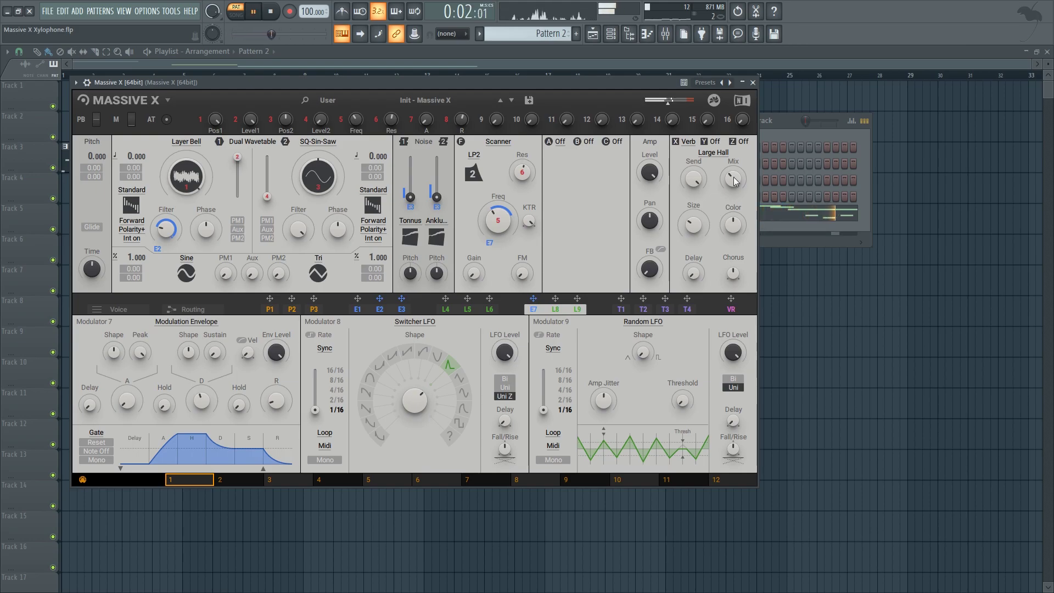
{"action": "key", "text": "space"}
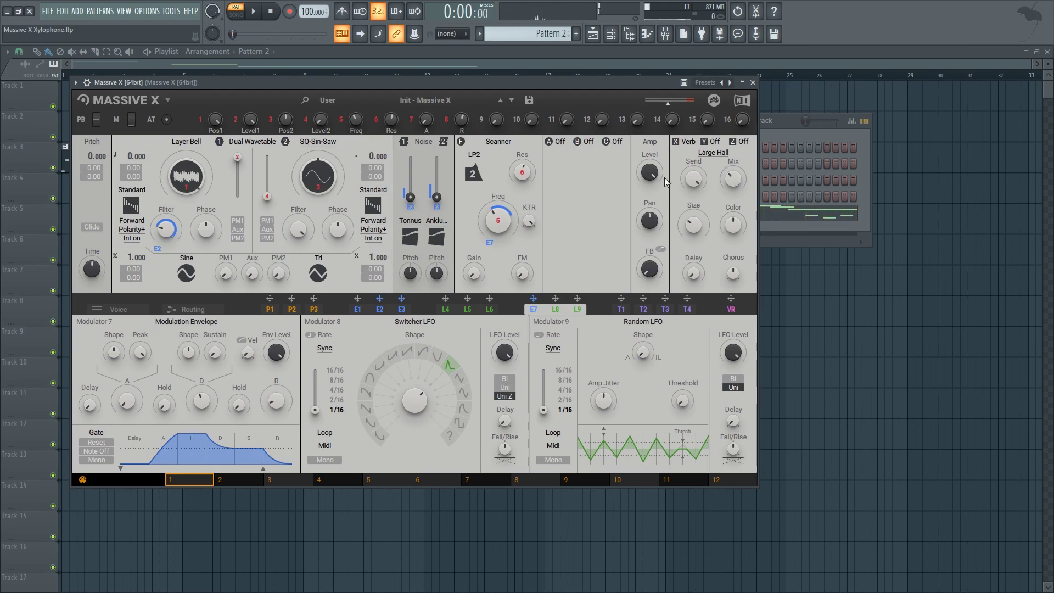
Load a Stereo Delay in effect slot Y, enable Sync and set its times to 2/8 left and 4/8 right, then audition it.
{"action": "left_click", "coordinate": [687, 143]}
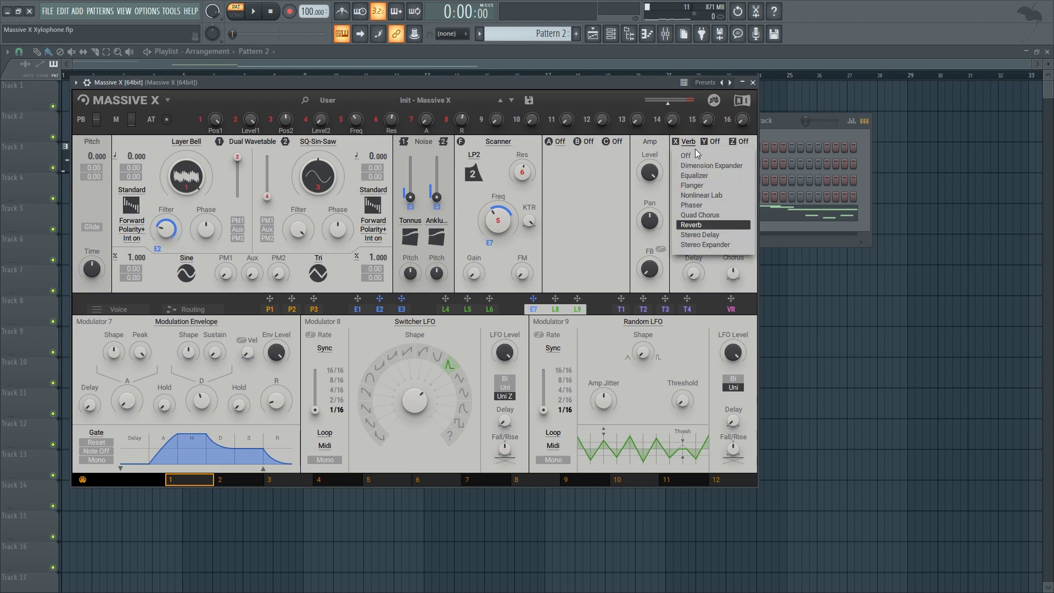
{"action": "left_click", "coordinate": [696, 151]}
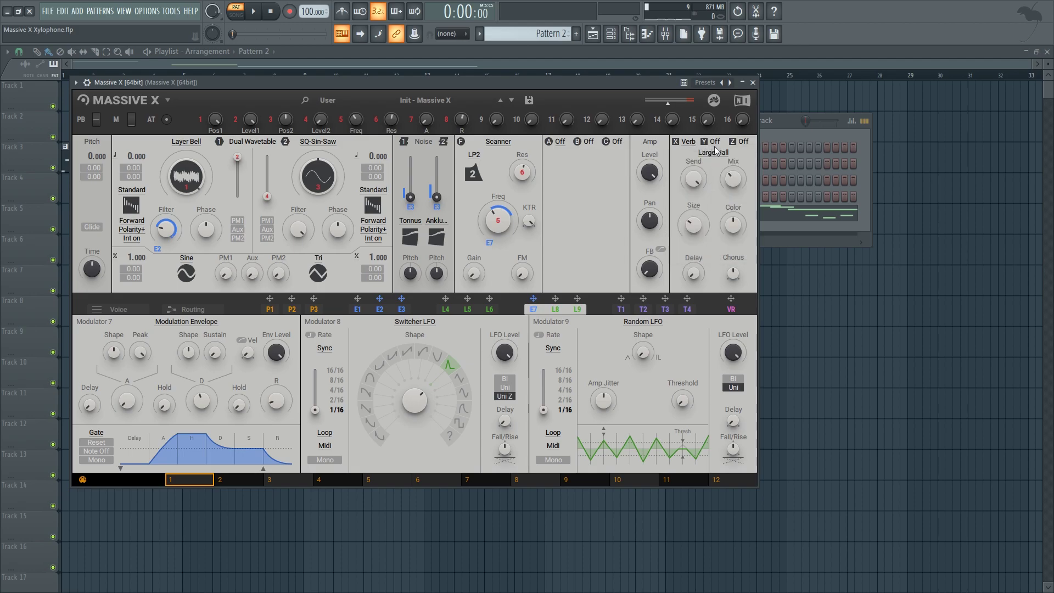
{"action": "left_click", "coordinate": [715, 142]}
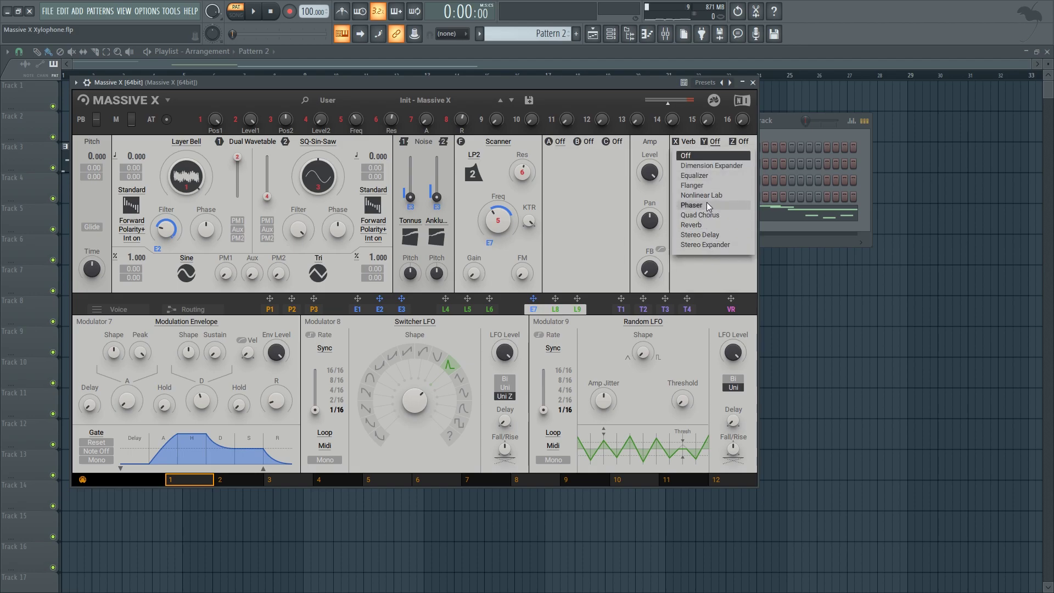
{"action": "left_click", "coordinate": [715, 234]}
{"action": "left_click", "coordinate": [711, 166]}
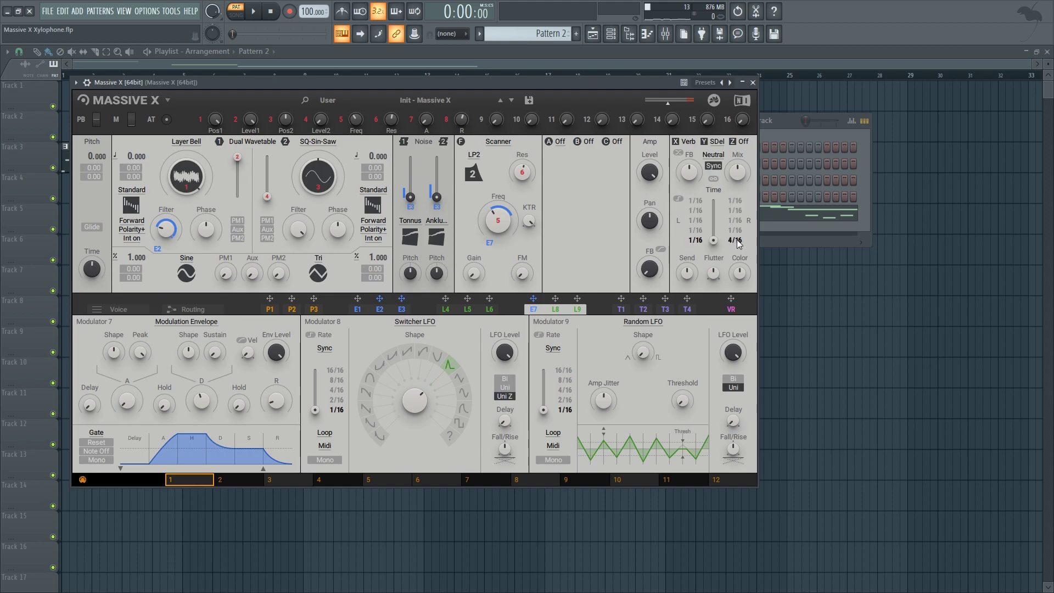
{"action": "left_click_drag", "start_coordinate": [690, 240], "coordinate": [691, 233]}
{"action": "key", "text": "space"}
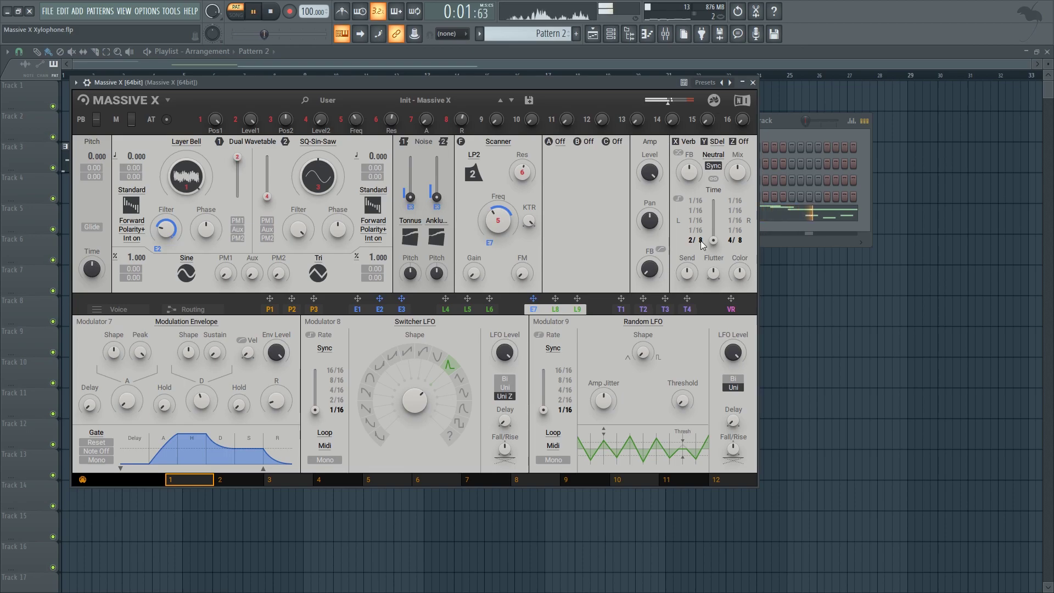
{"action": "key", "text": "space"}
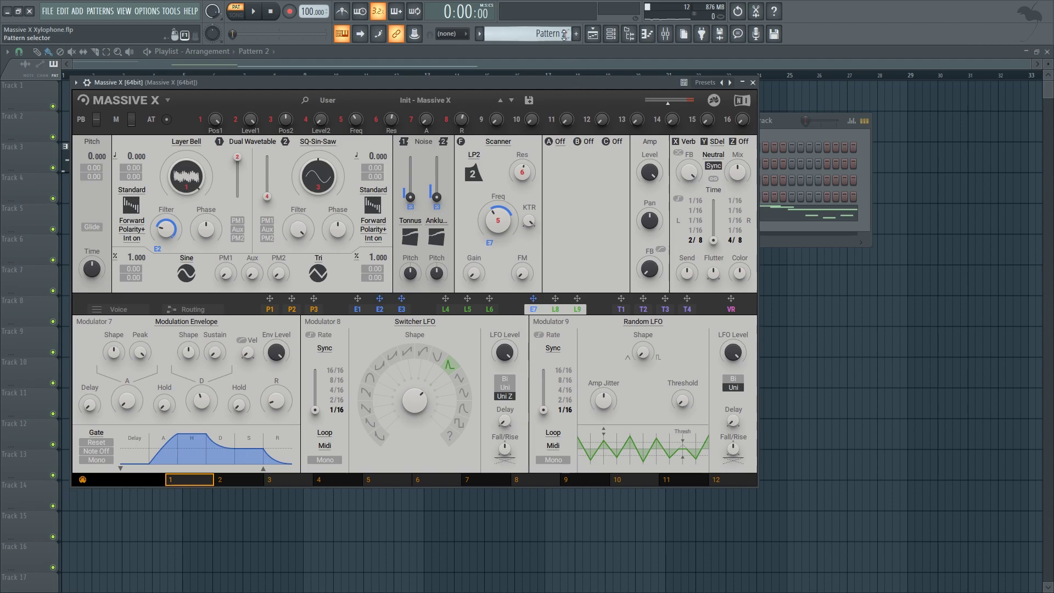
Switch to Pattern Example, examine its Massive X notes in the piano roll and play the pattern.
{"action": "scroll", "coordinate": [549, 34], "scroll_direction": "down", "scroll_amount": 1}
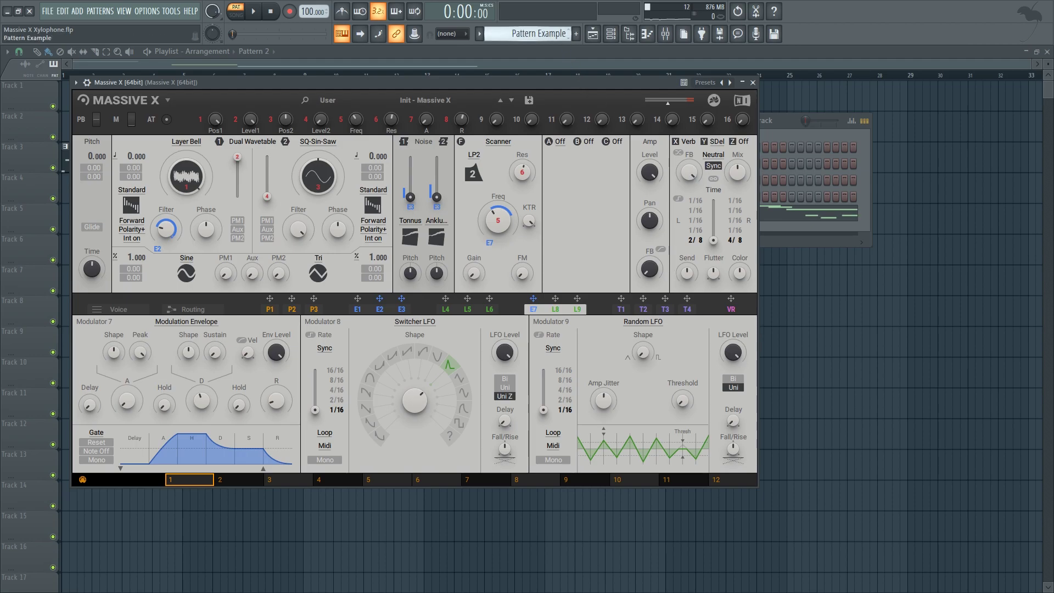
{"action": "left_click", "coordinate": [792, 227]}
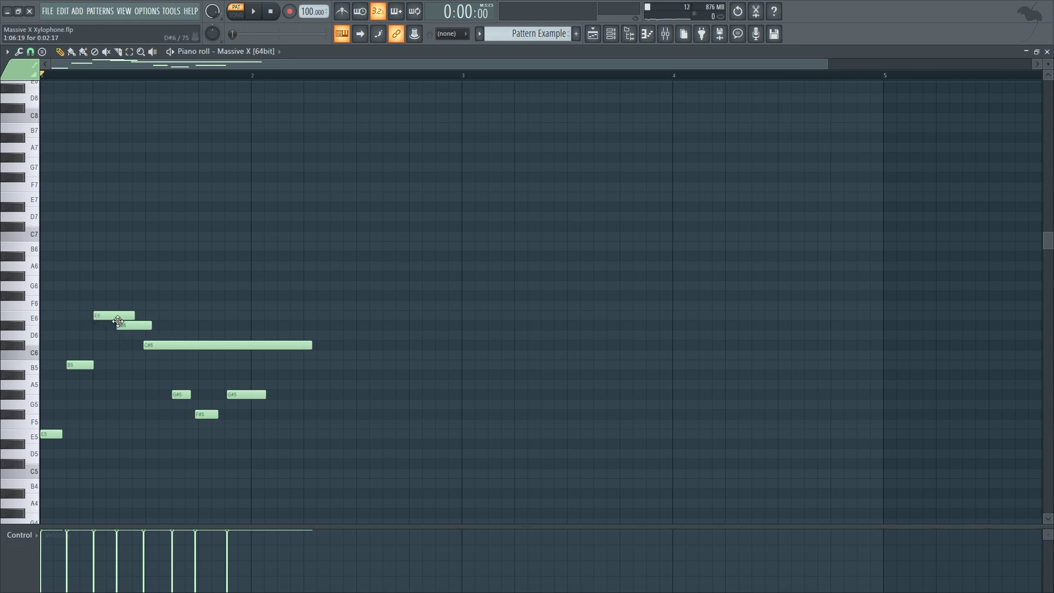
{"action": "left_click_drag", "start_coordinate": [827, 65], "coordinate": [354, 203]}
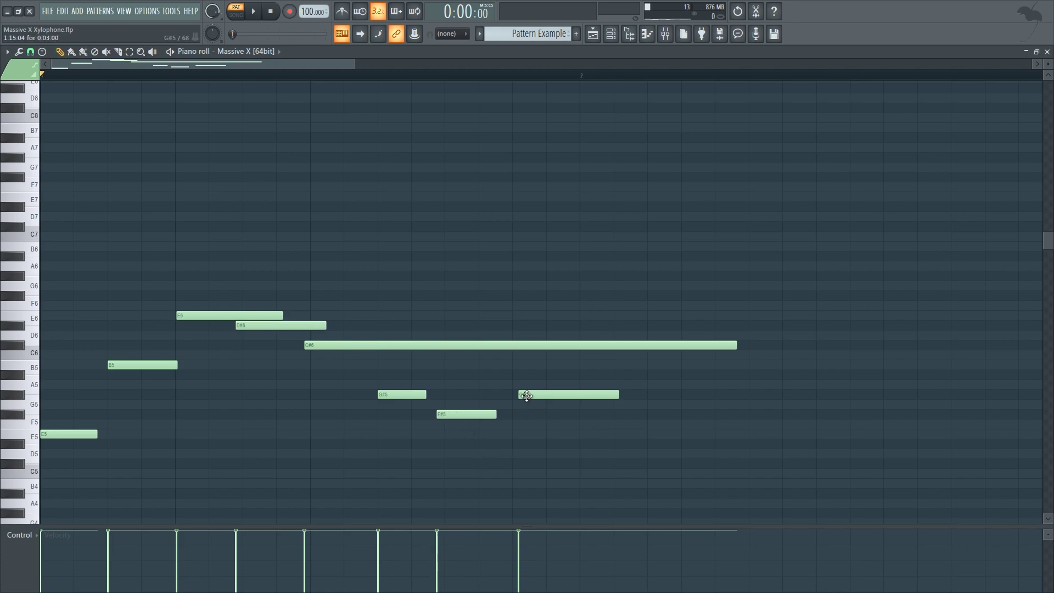
{"action": "left_click", "coordinate": [1047, 51]}
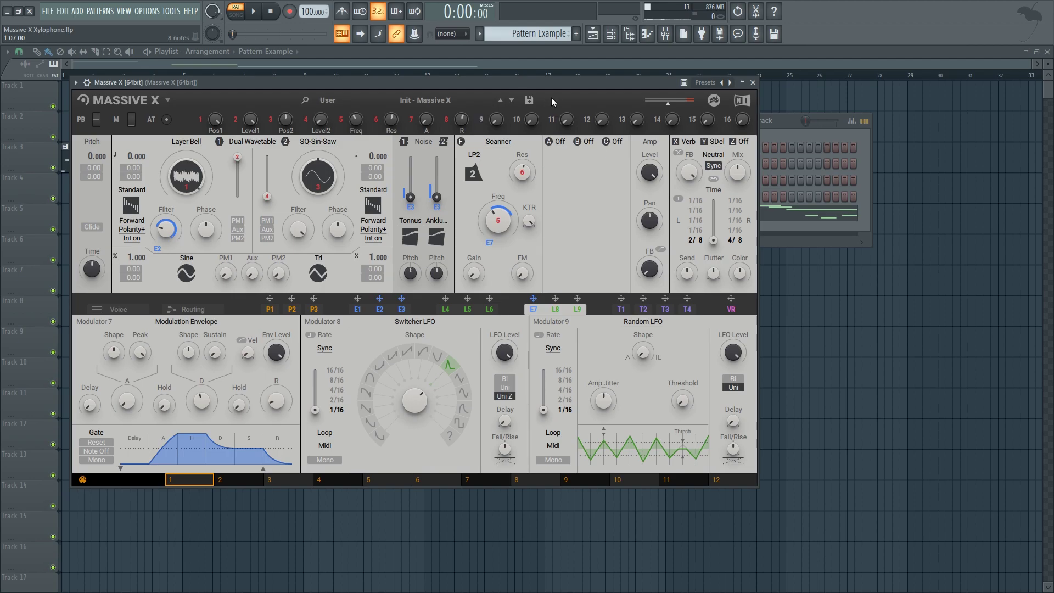
{"action": "key", "text": "space"}
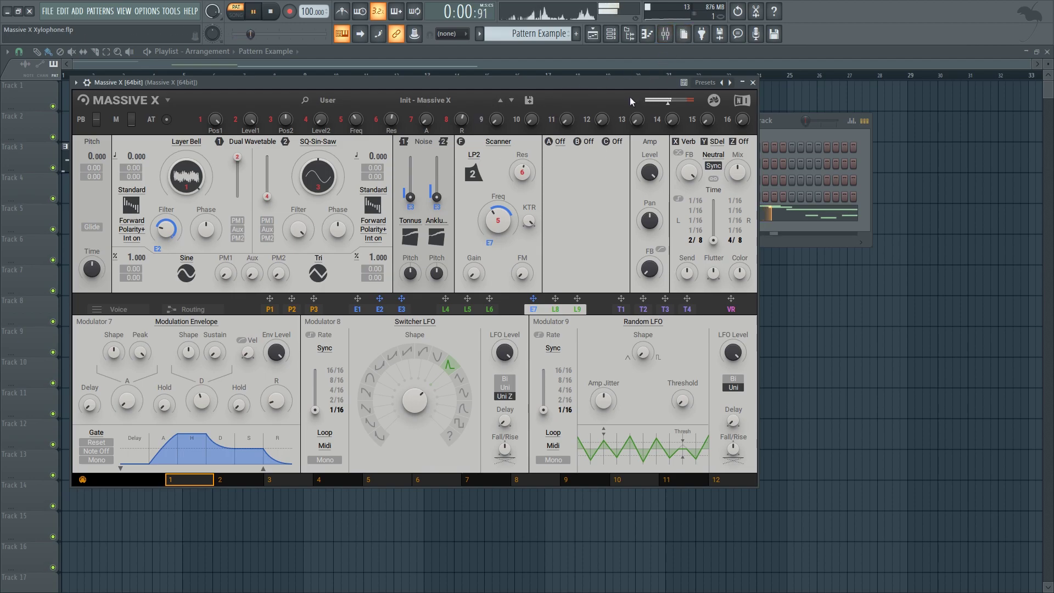
{"action": "key", "text": "space"}
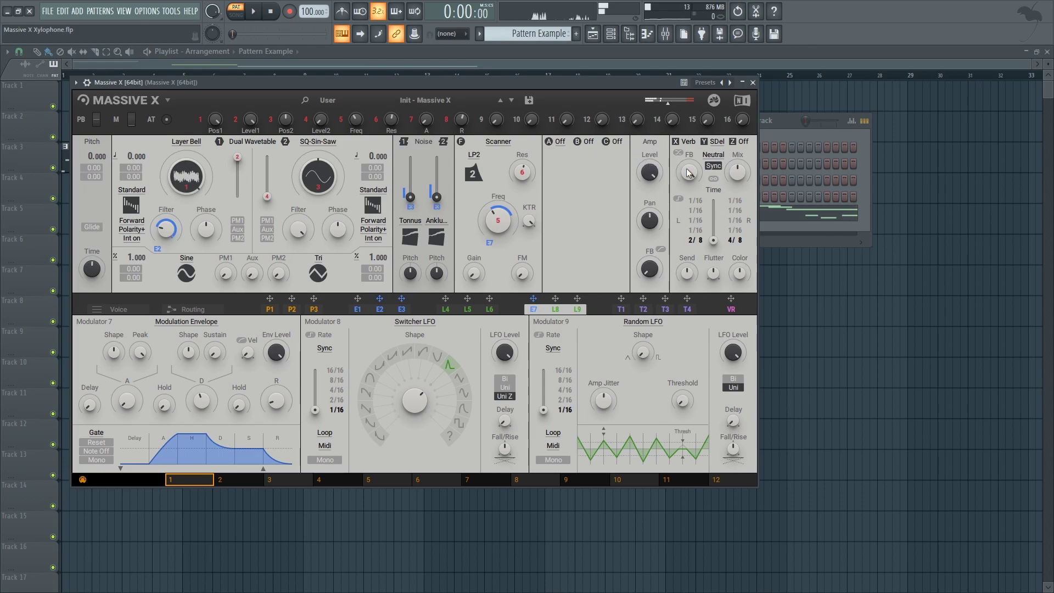
Return to Pattern 2 and lower the Stereo Delay's FB while auditioning the sound.
{"action": "left_click_drag", "start_coordinate": [524, 36], "coordinate": [524, 29]}
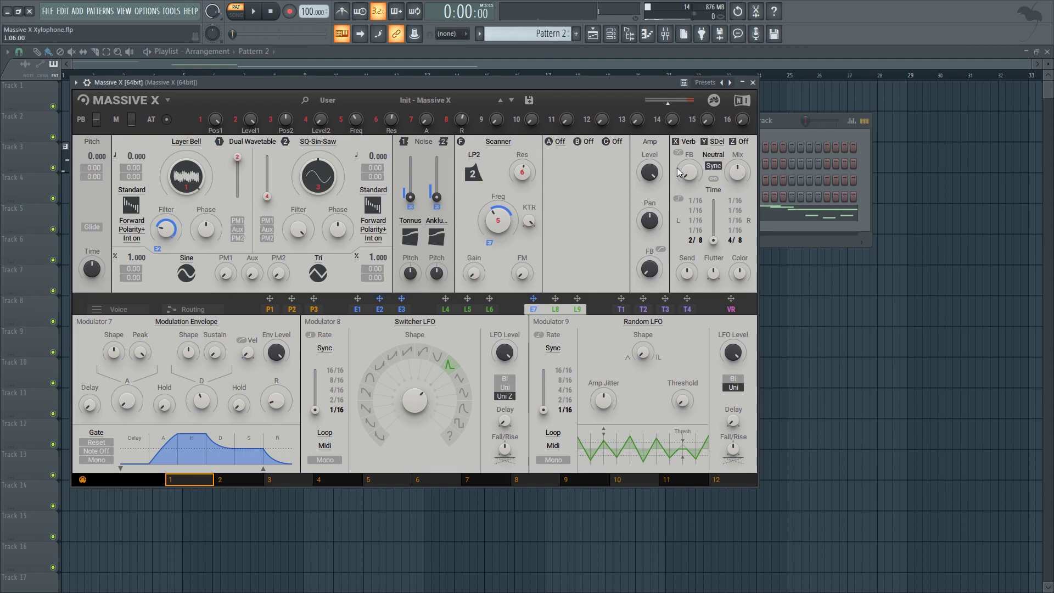
{"action": "left_click", "coordinate": [784, 234]}
{"action": "key", "text": "space"}
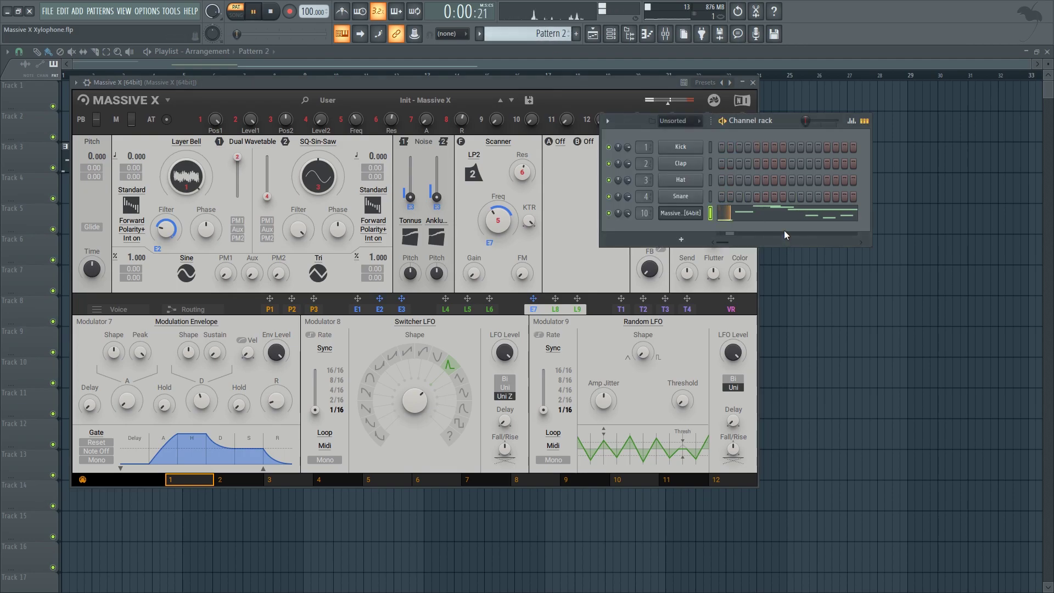
{"action": "key", "text": "space"}
{"action": "left_click", "coordinate": [551, 84]}
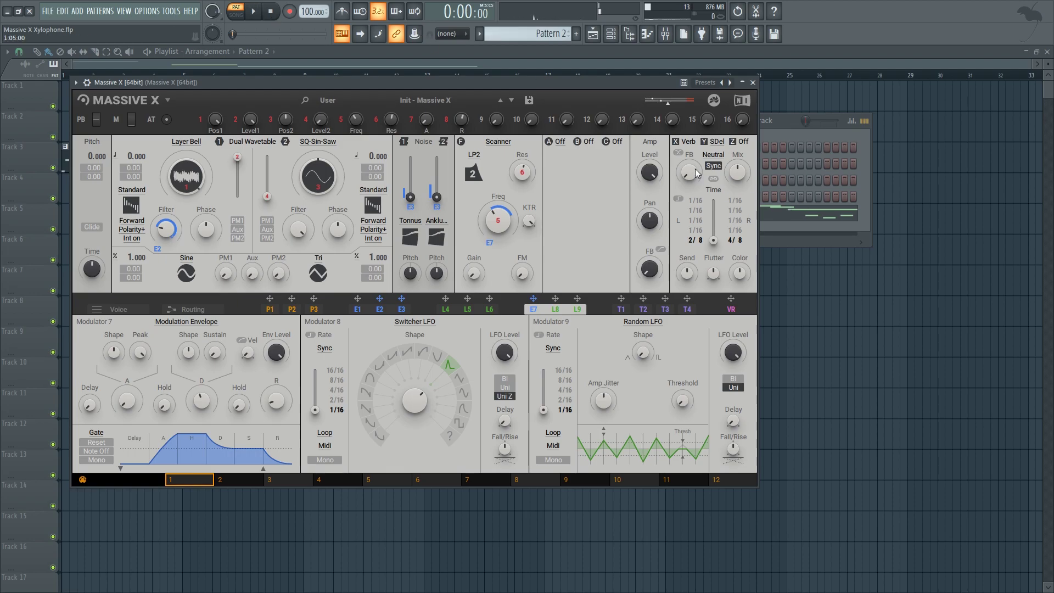
Select Pattern Example and set the wet level of Fruity Reeverb 2 on the Massive X mixer track to 29%.
{"action": "scroll", "coordinate": [527, 34], "scroll_direction": "up", "scroll_amount": 1}
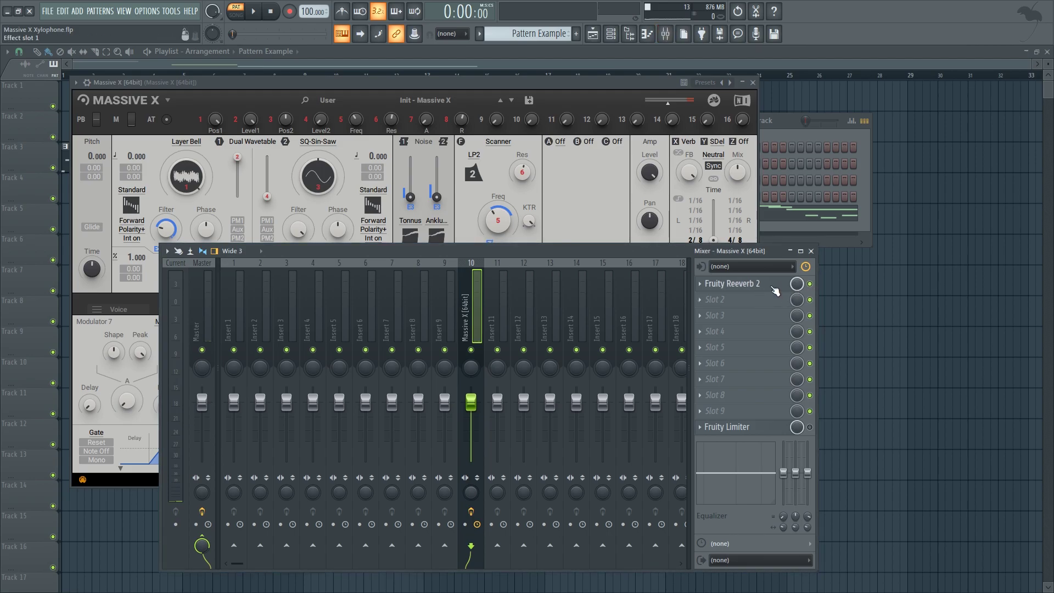
{"action": "left_click", "coordinate": [732, 283]}
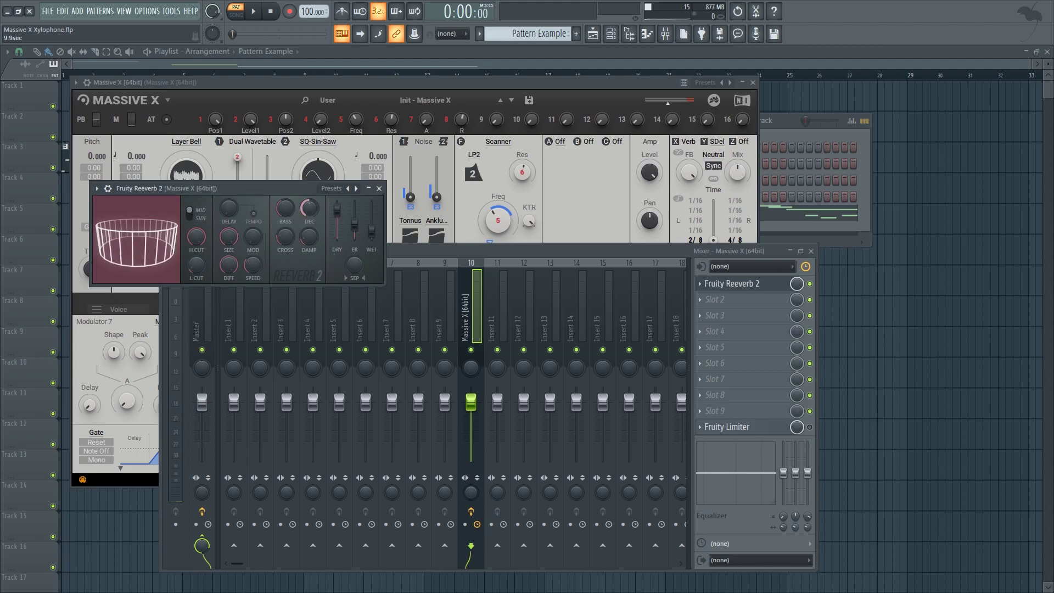
{"action": "left_click_drag", "start_coordinate": [372, 231], "coordinate": [372, 232]}
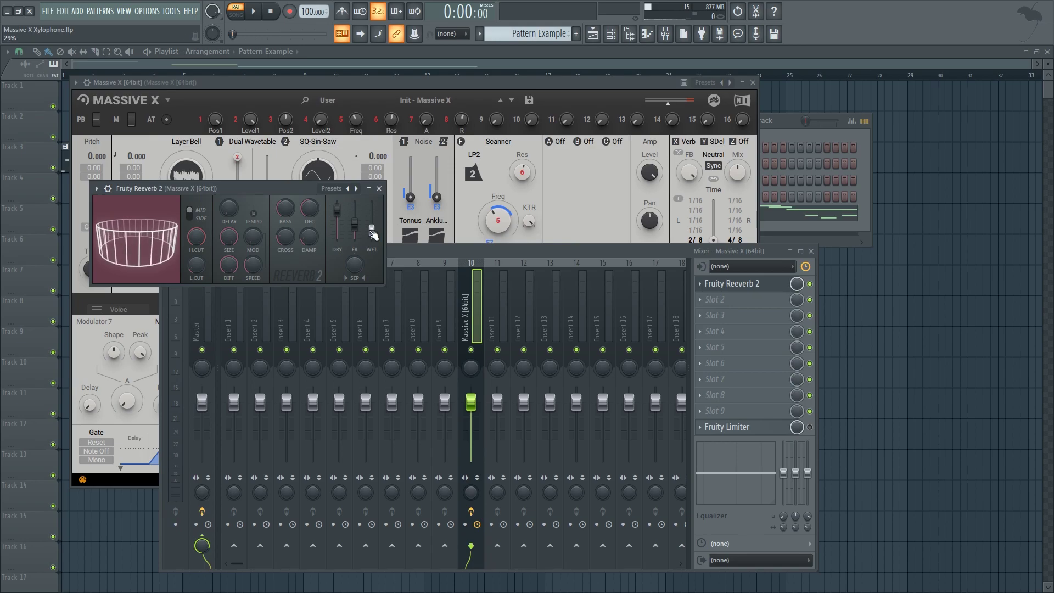
{"action": "left_click", "coordinate": [379, 188]}
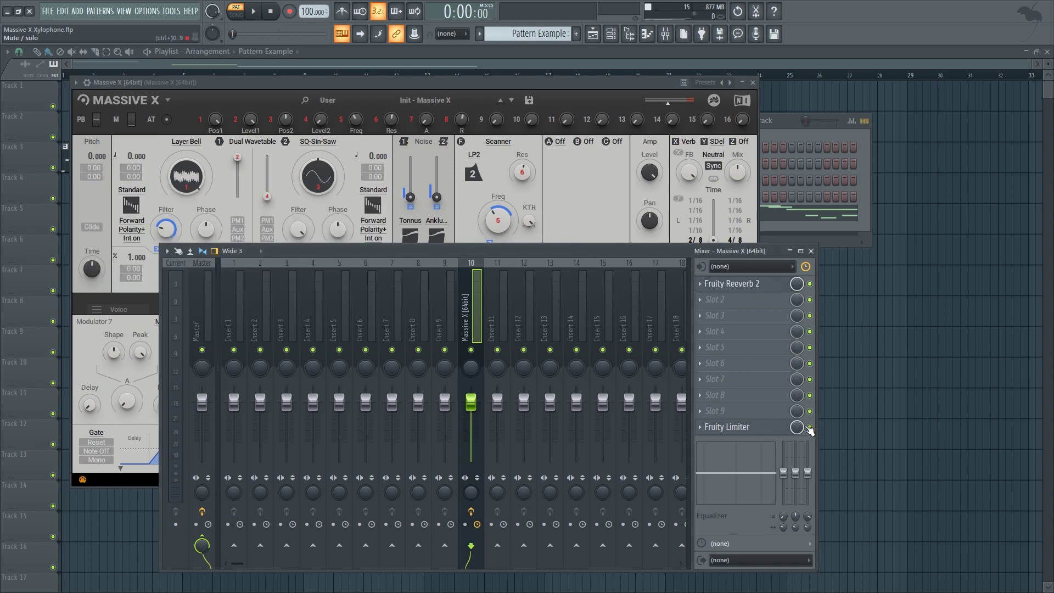
Examine the Fruity Limiter's level display on the Massive X mixer track while Pattern Example plays.
{"action": "left_click", "coordinate": [735, 427]}
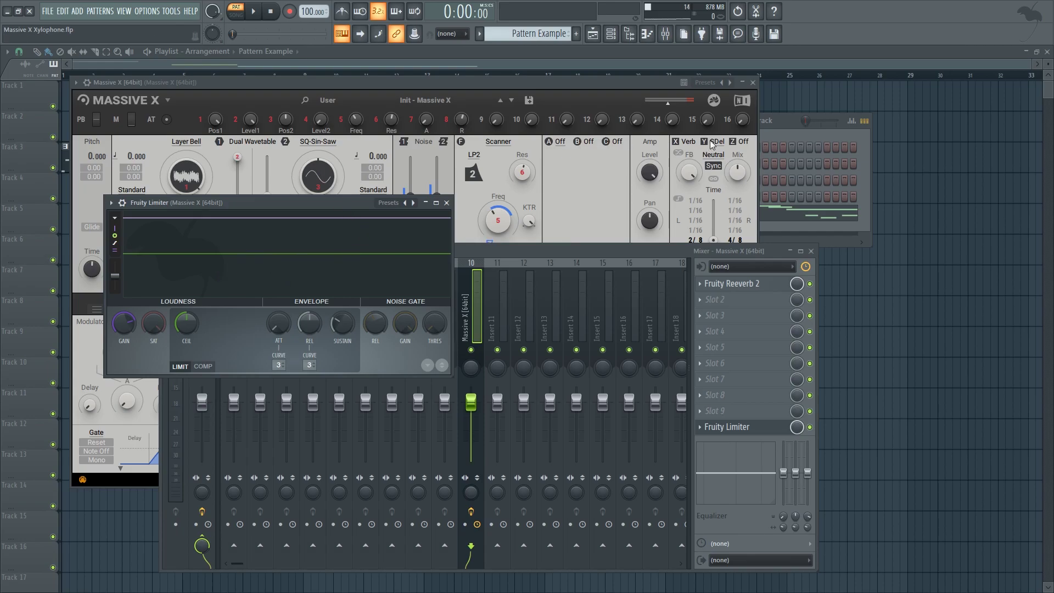
{"action": "left_click", "coordinate": [530, 193]}
{"action": "key", "text": "space"}
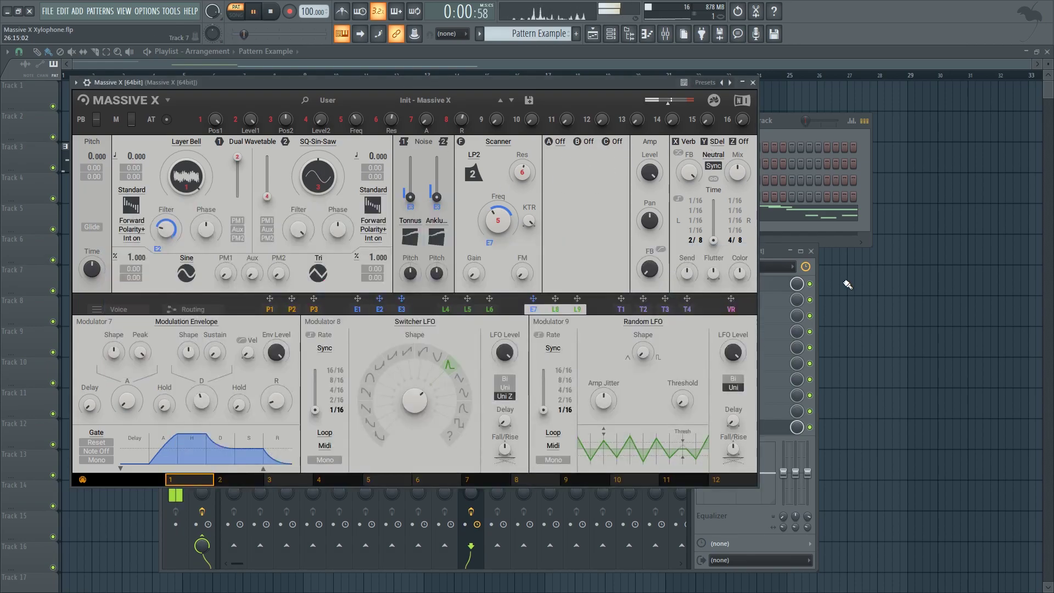
{"action": "left_click", "coordinate": [791, 436]}
{"action": "left_click", "coordinate": [791, 437]}
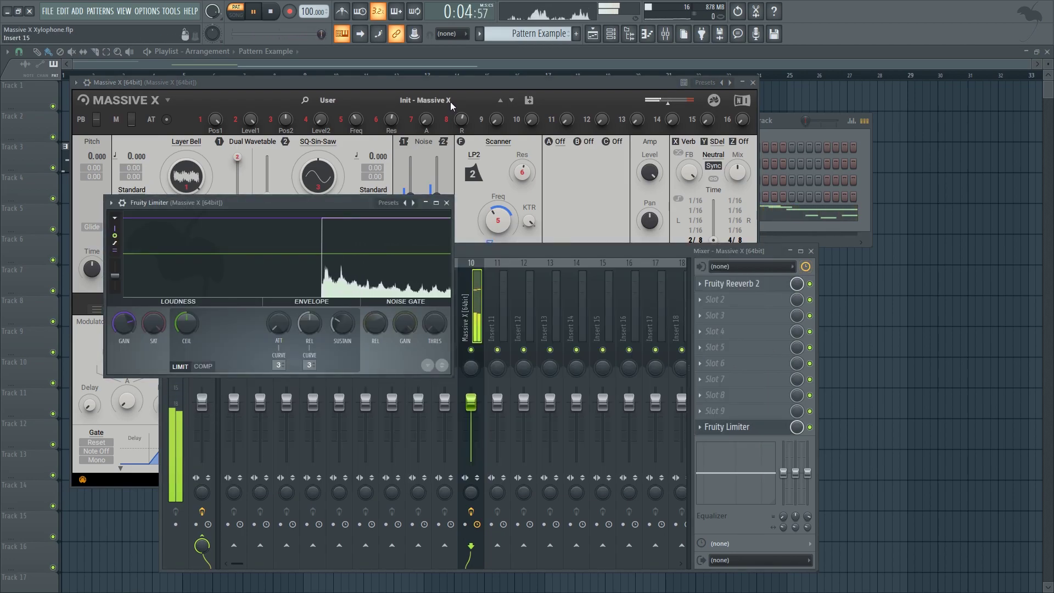
{"action": "left_click", "coordinate": [271, 12]}
{"action": "left_click", "coordinate": [446, 202]}
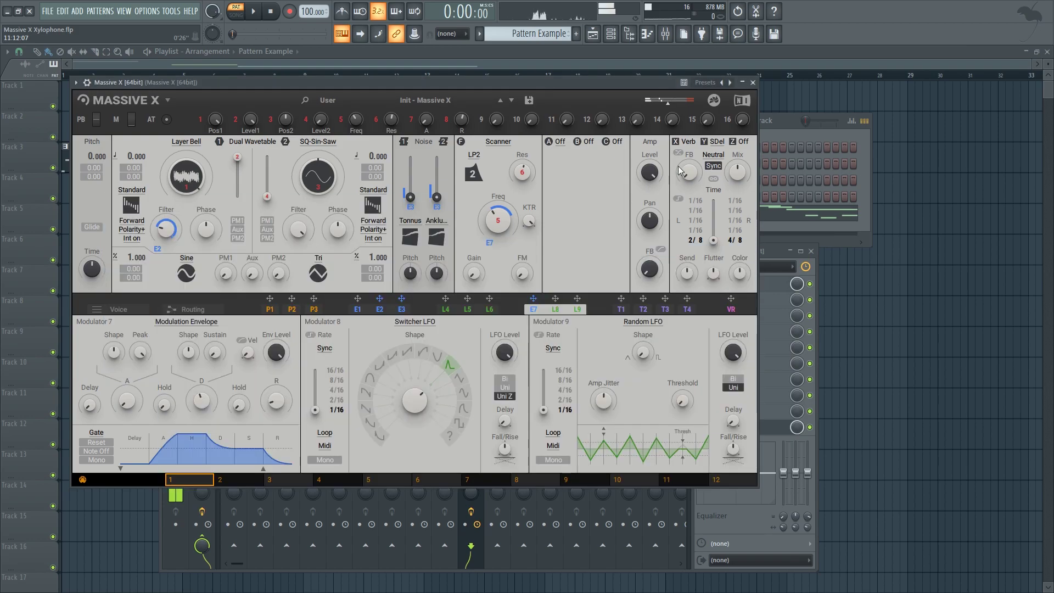
Open Edison on the Master mixer track and play back its recorded Emaj7 +9 +6 sample.
{"action": "left_click", "coordinate": [780, 253]}
{"action": "left_click", "coordinate": [203, 318]}
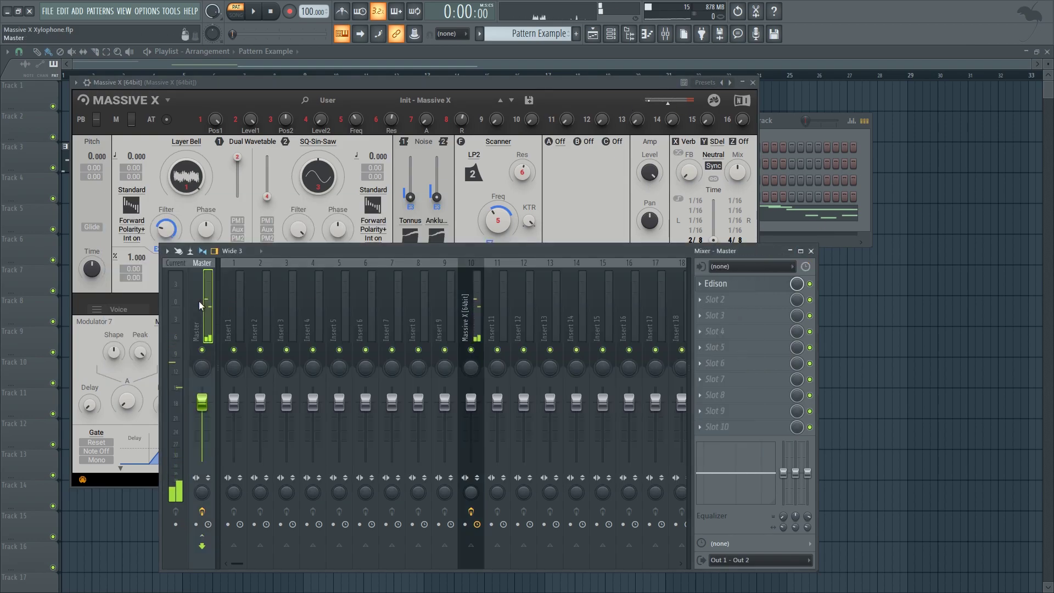
{"action": "left_click", "coordinate": [739, 284]}
{"action": "left_click", "coordinate": [257, 168]}
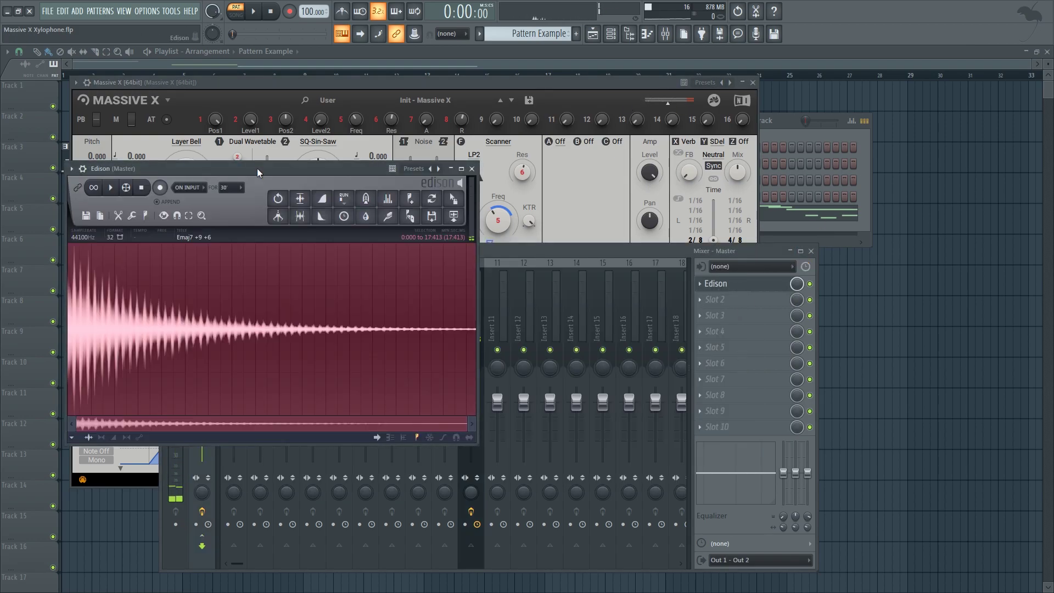
{"action": "key", "text": "space"}
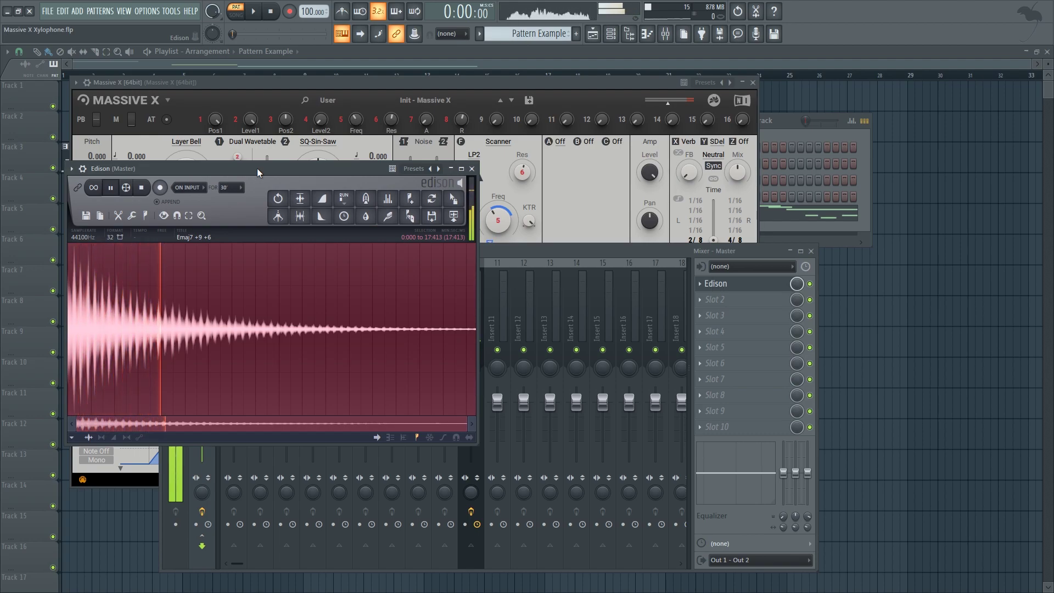
{"action": "key", "text": "space"}
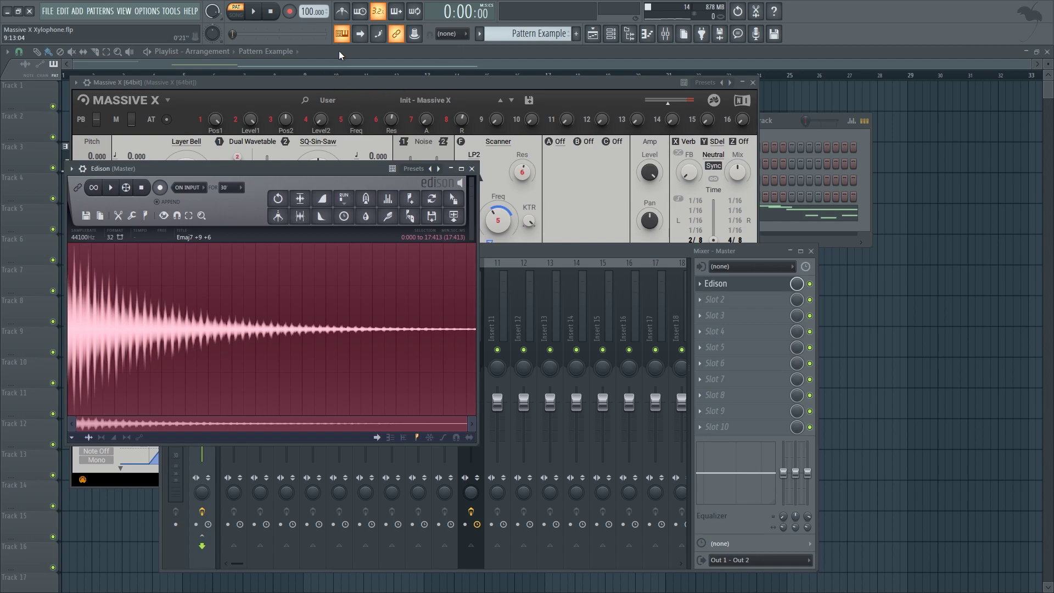
Close the plugin windows and play the Emaj7 +9 Melody and Emaj7 +9 +6 audio clips in the playlist.
{"action": "key", "text": "F12"}
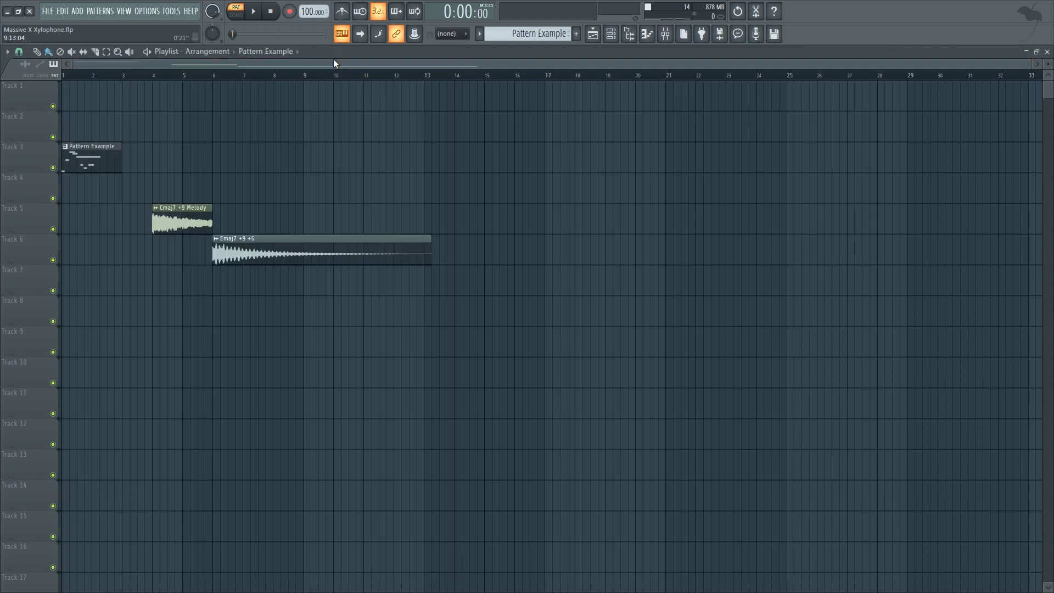
{"action": "left_click", "coordinate": [157, 75]}
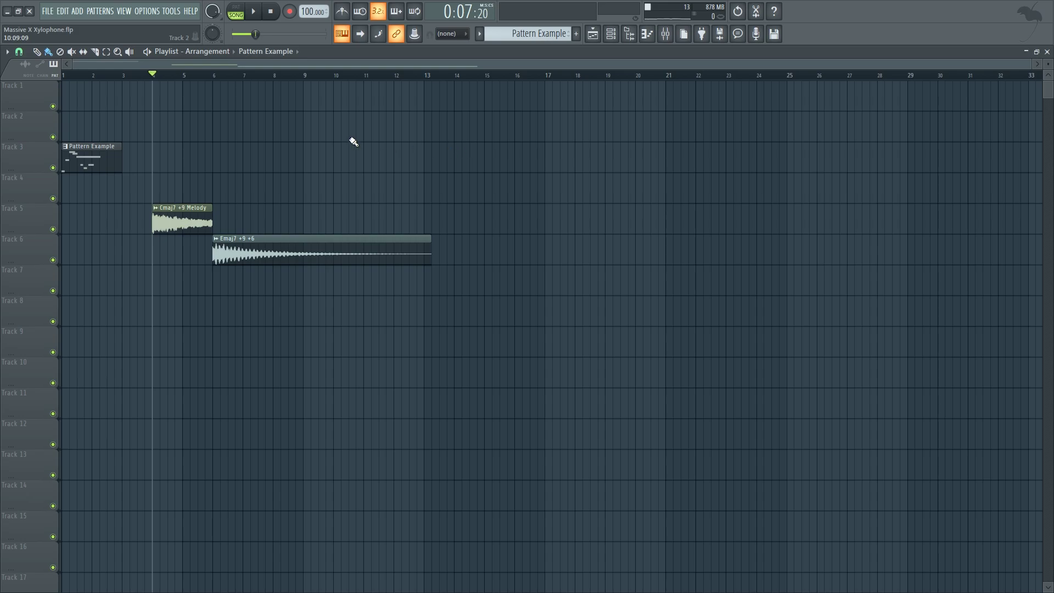
{"action": "key", "text": "space"}
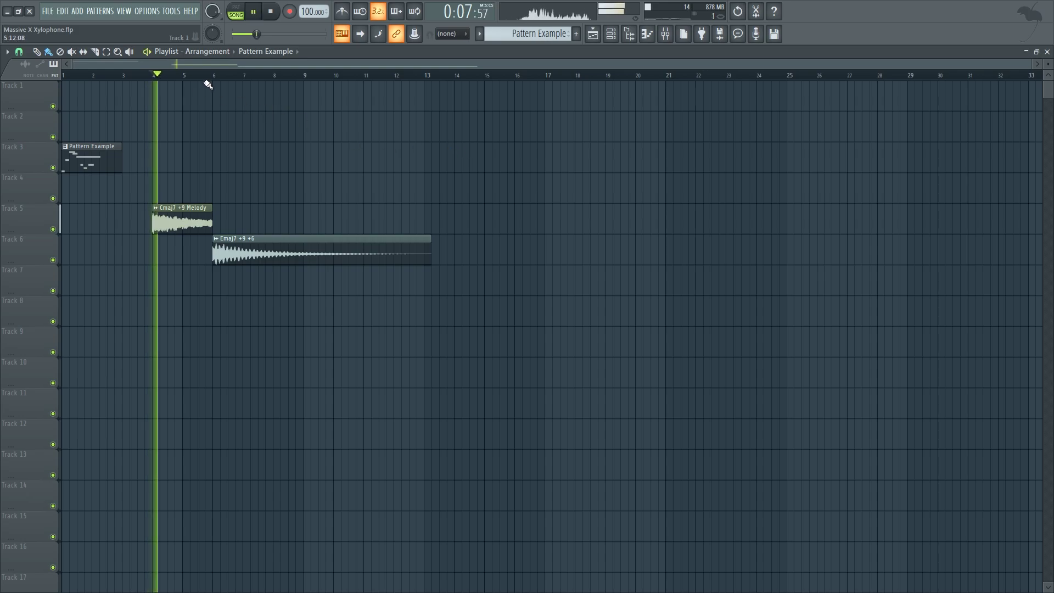
{"action": "left_click", "coordinate": [215, 77]}
{"action": "key", "text": "space"}
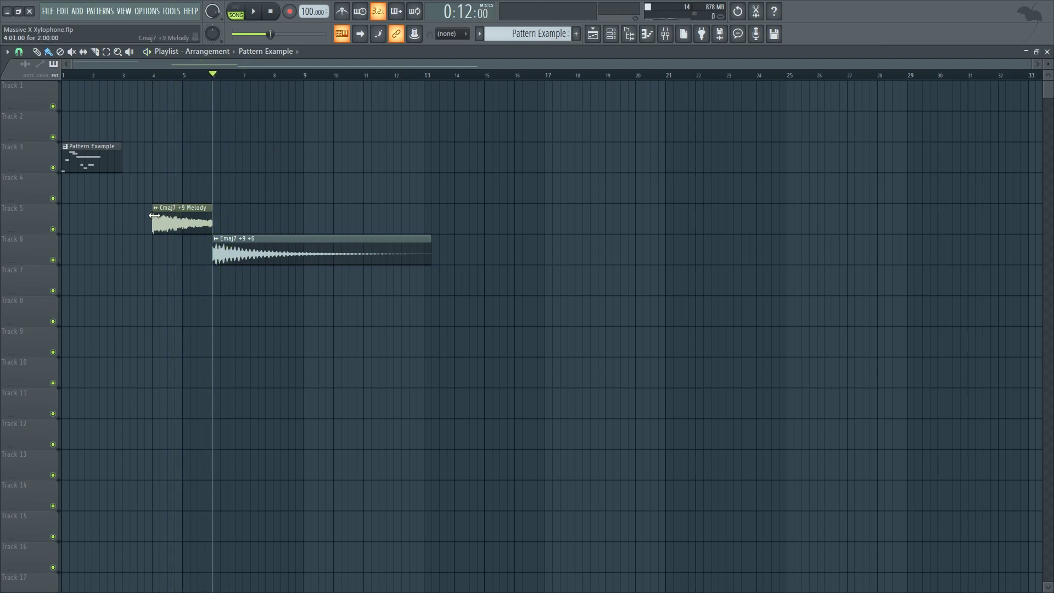